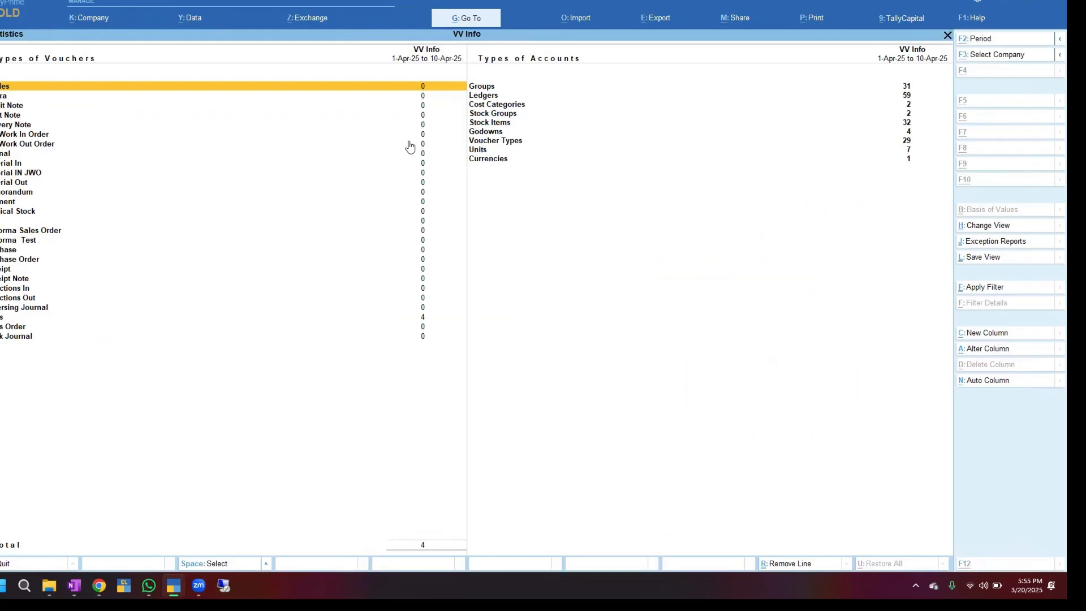
Open the period setting for the VV Info Statistics report
key(F2)
Set the statistics period to 1-Apr-25 through 31-Mar-26 and review its 4 vouchers
key(BackSpace)
text(1-)
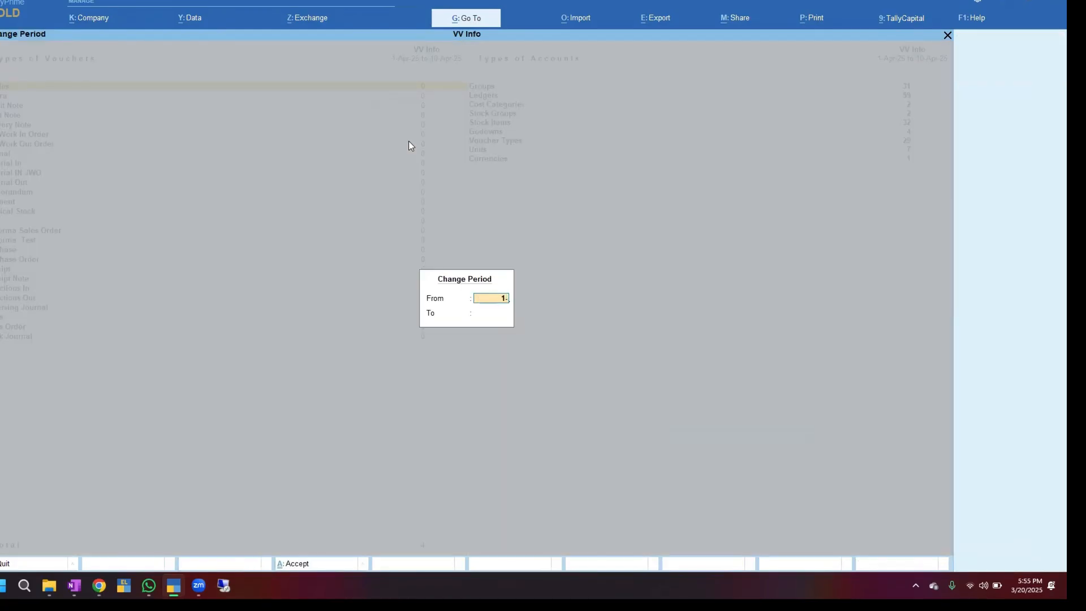
text(4-25)
key(Return)
text(31)
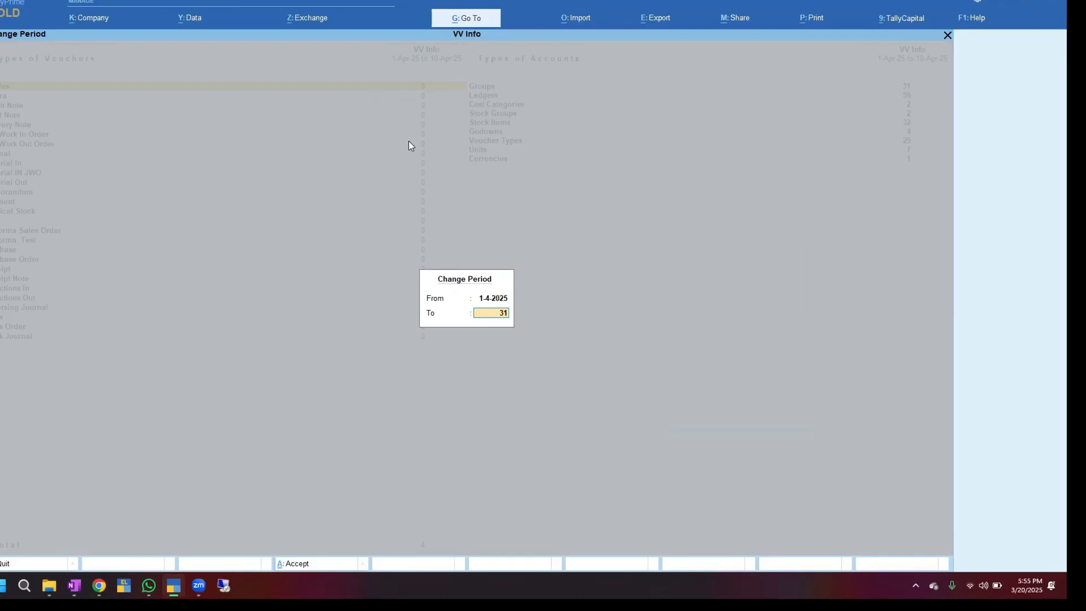
text(-3-26)
key(Return)
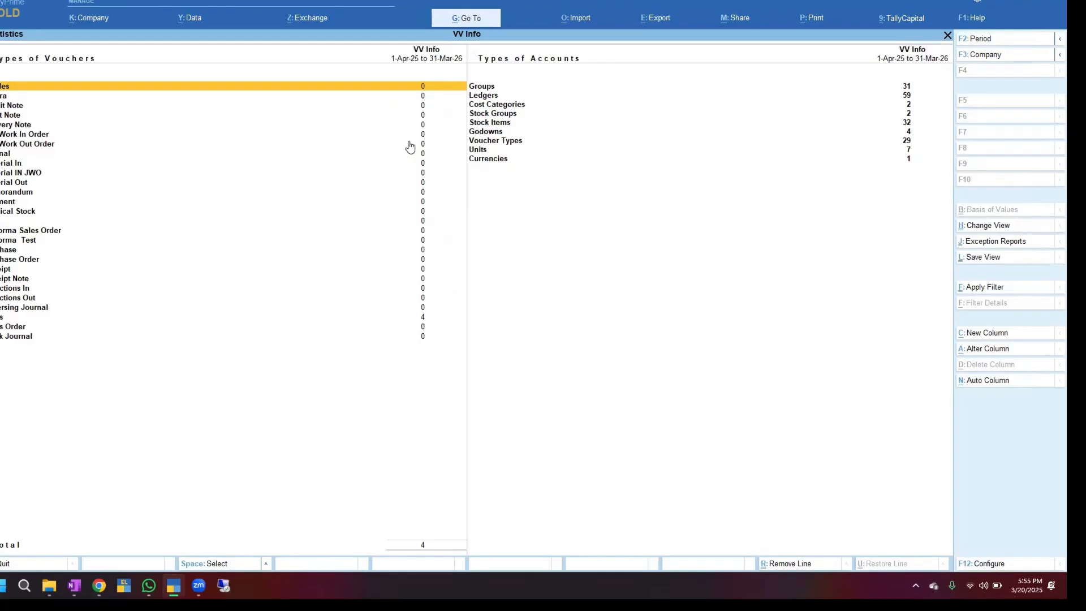
key(Down)
key(Down)
key(Down)
key(Down)
key(Down)
key(Down)
key(Down)
key(Down)
key(Down)
key(Down)
key(Down)
key(Down)
key(Down)
key(Down)
key(Down)
key(Down)
key(Down)
key(Down)
key(Down)
key(Down)
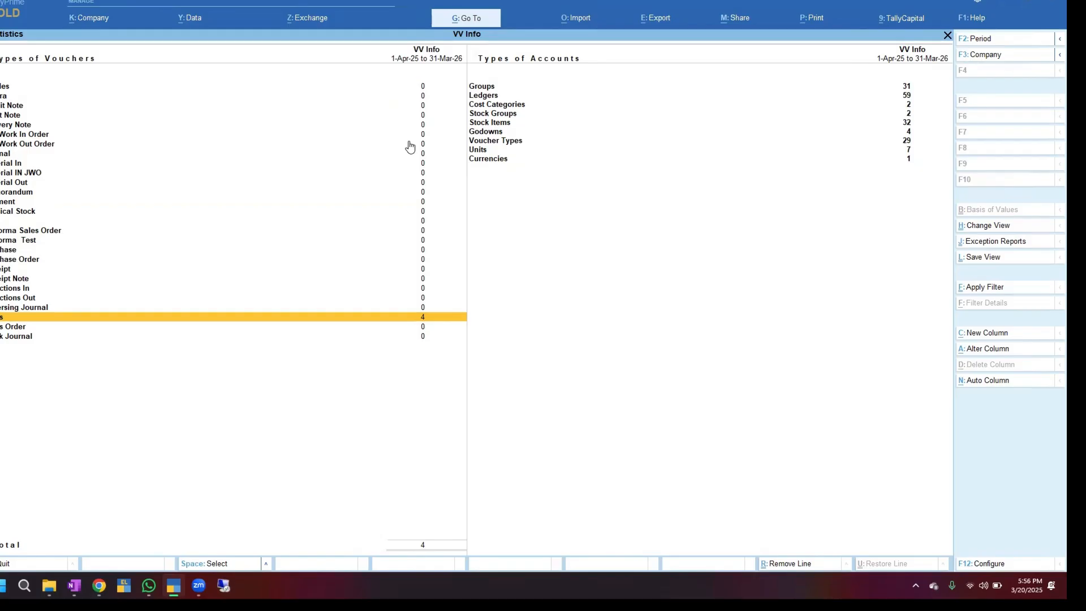
Change the statistics period to 1-Apr-24 through 31-Mar-25, review the 162 vouchers, and return to Gateway
key(F2)
key(BackSpace)
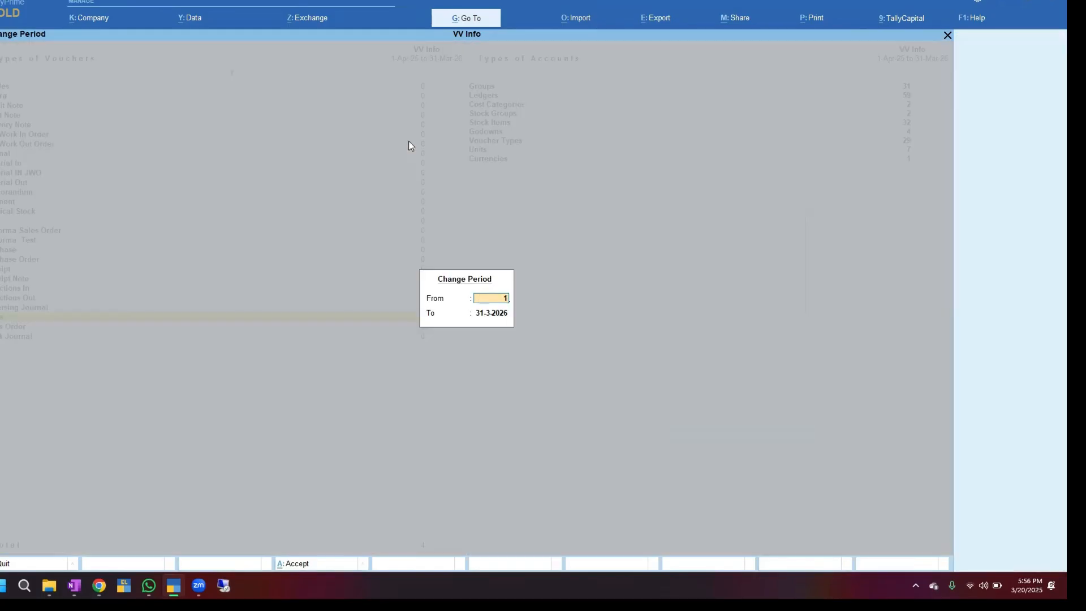
text(1-4-2024)
key(Return)
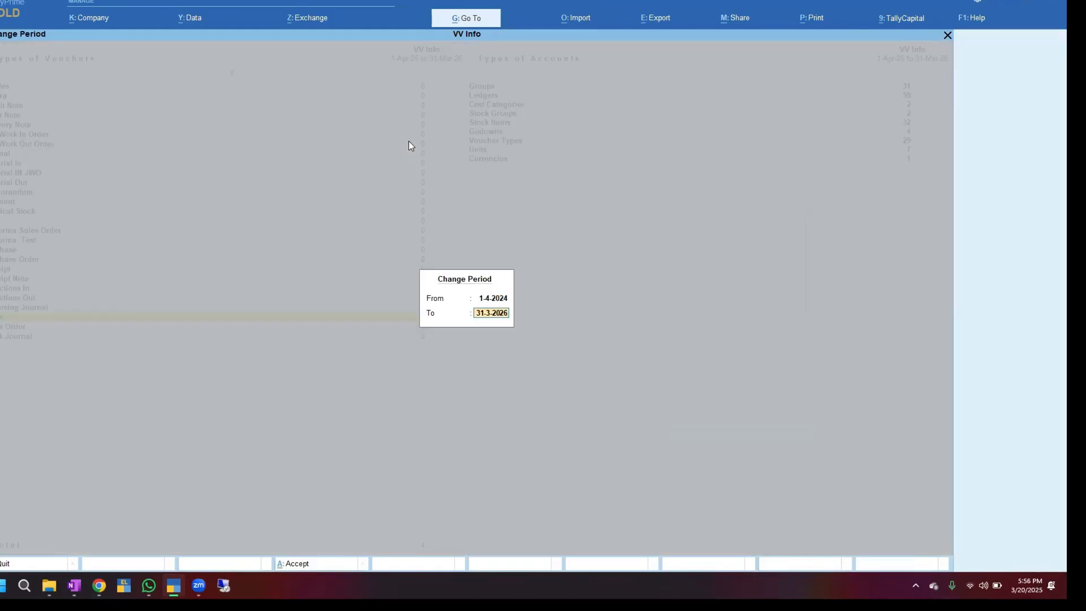
key(BackSpace)
text(31-3-25)
key(Return)
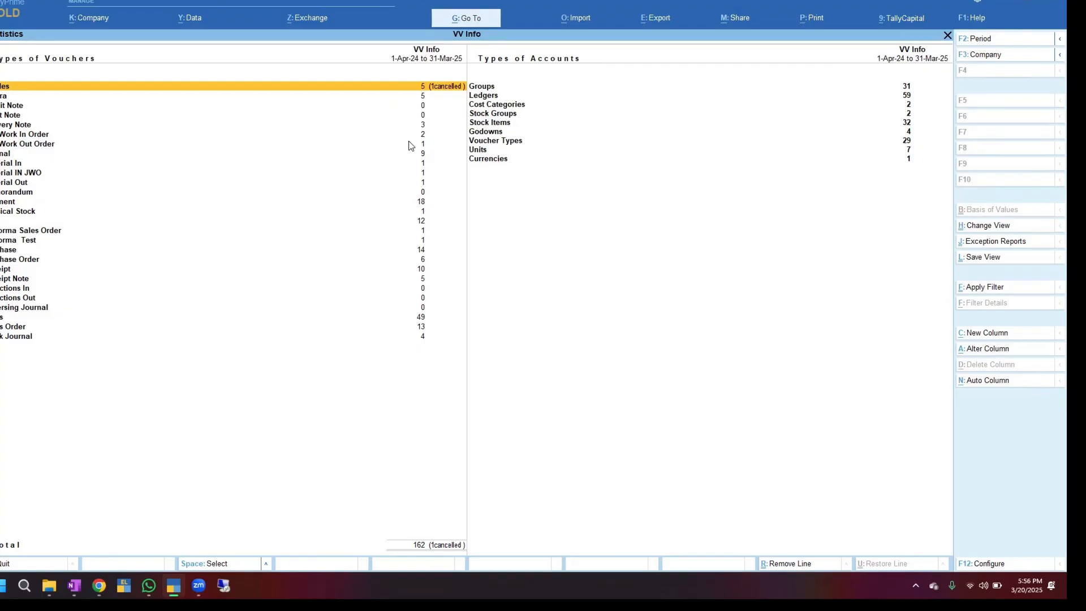
key(Escape)
key(Escape)
key(Escape)
key(Escape)
key(Escape)
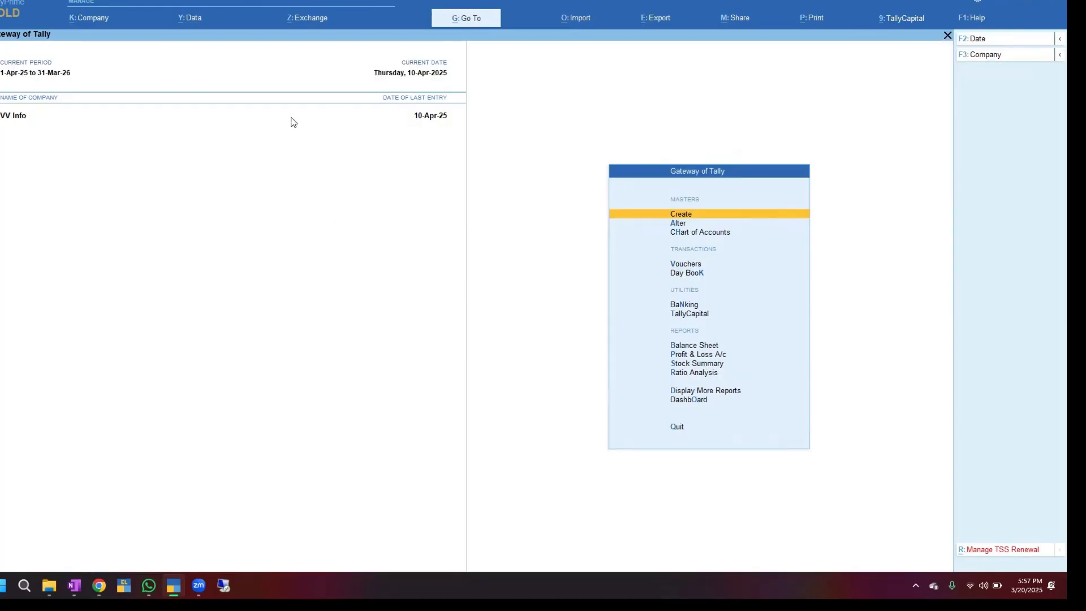
Shut VV Info, reload it with the login credentials, and bring up the Data menu
key(ctrl+F3)
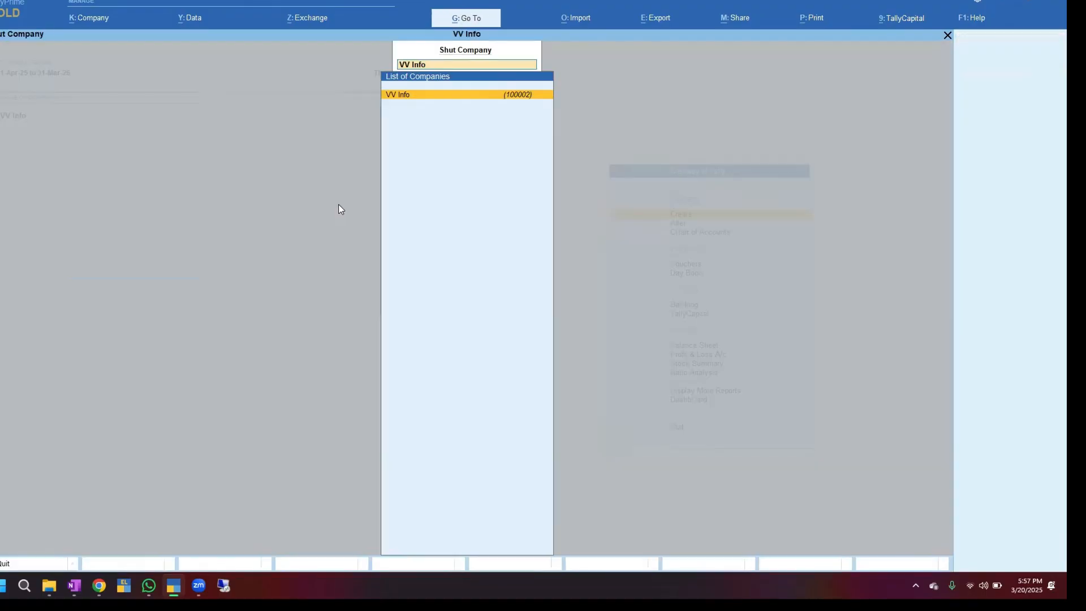
key(Return)
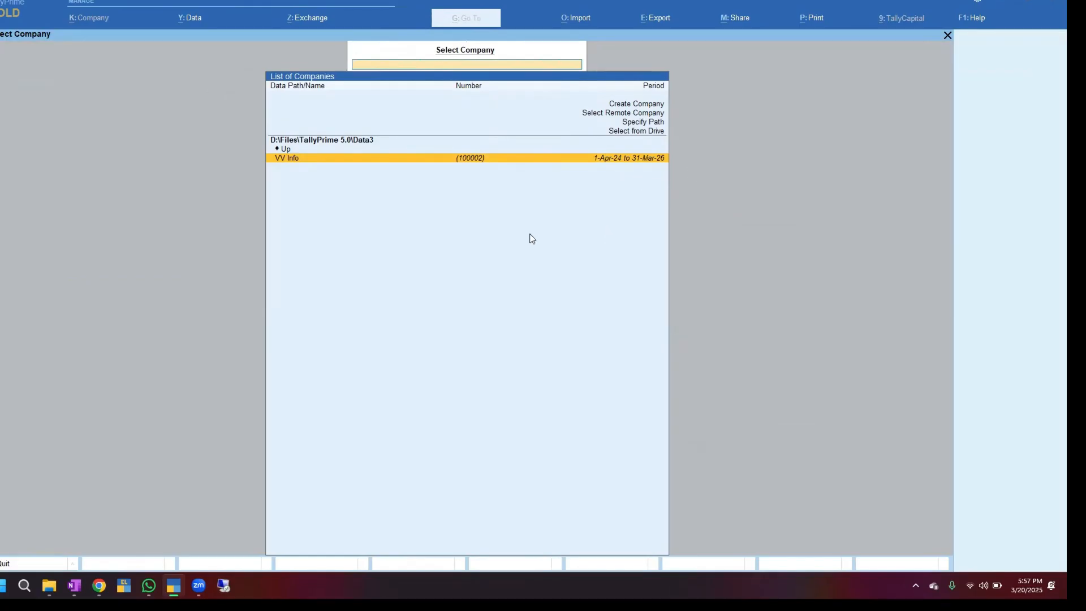
key(Return)
text(a)
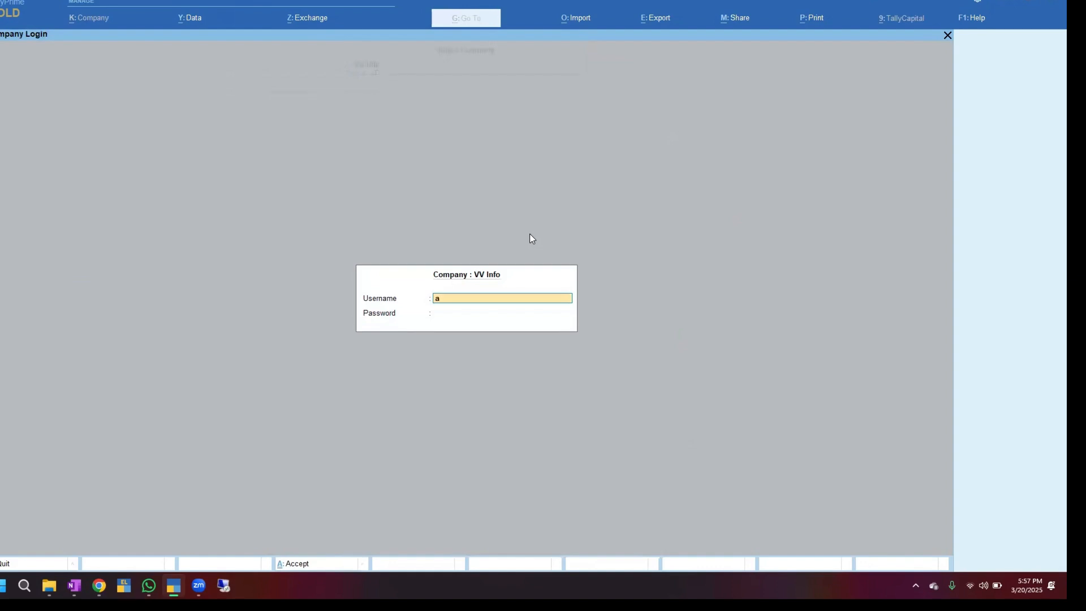
key(Return)
key(Return)
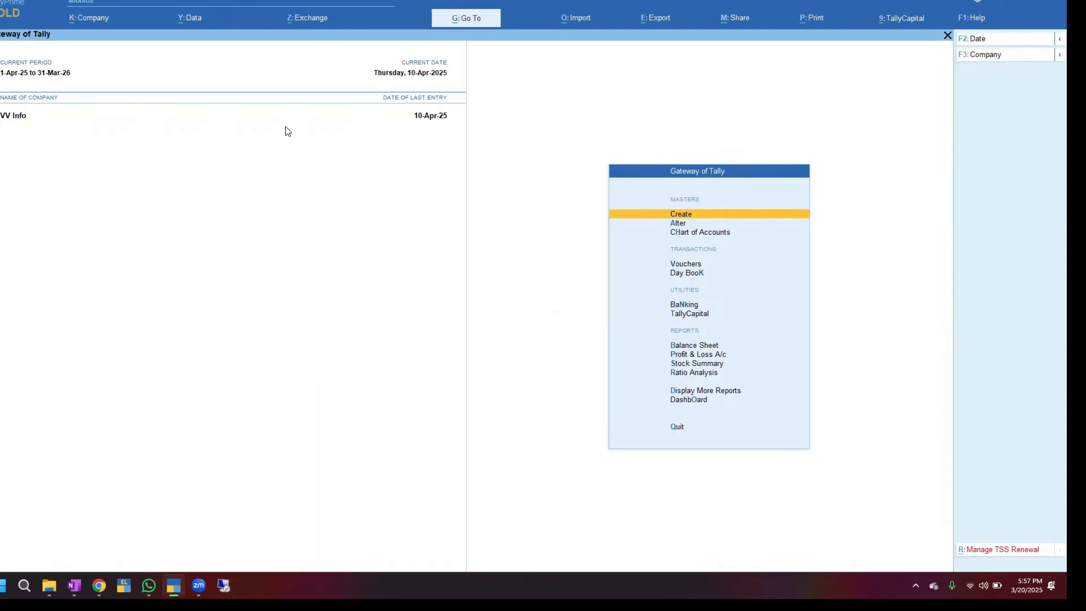
click(194, 22)
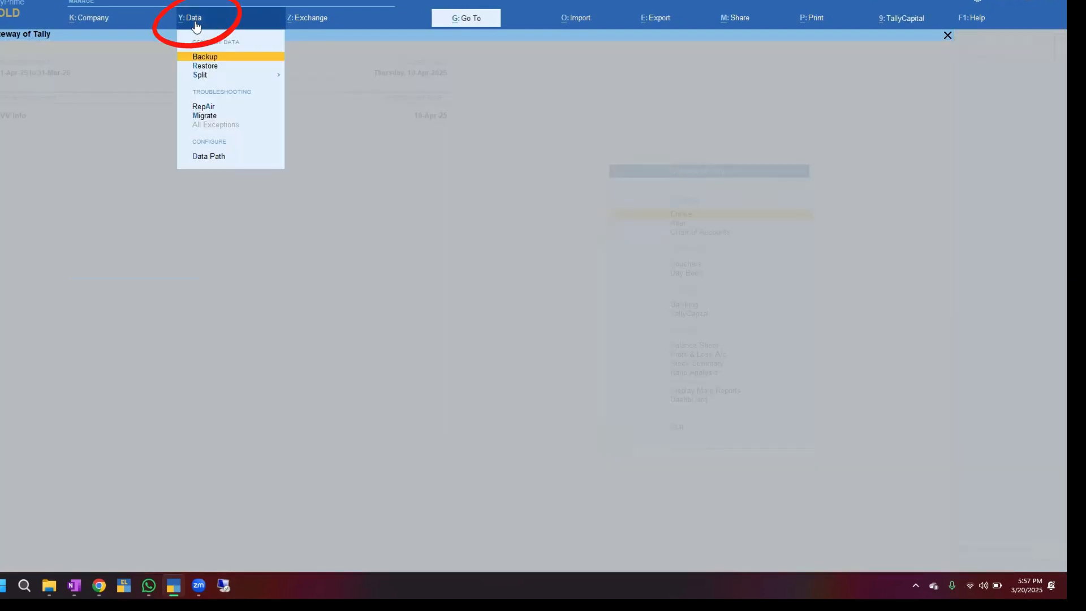
Run Split > Verify Data on VV Info, confirm no errors are found, and return to Gateway
key(Down)
key(Down)
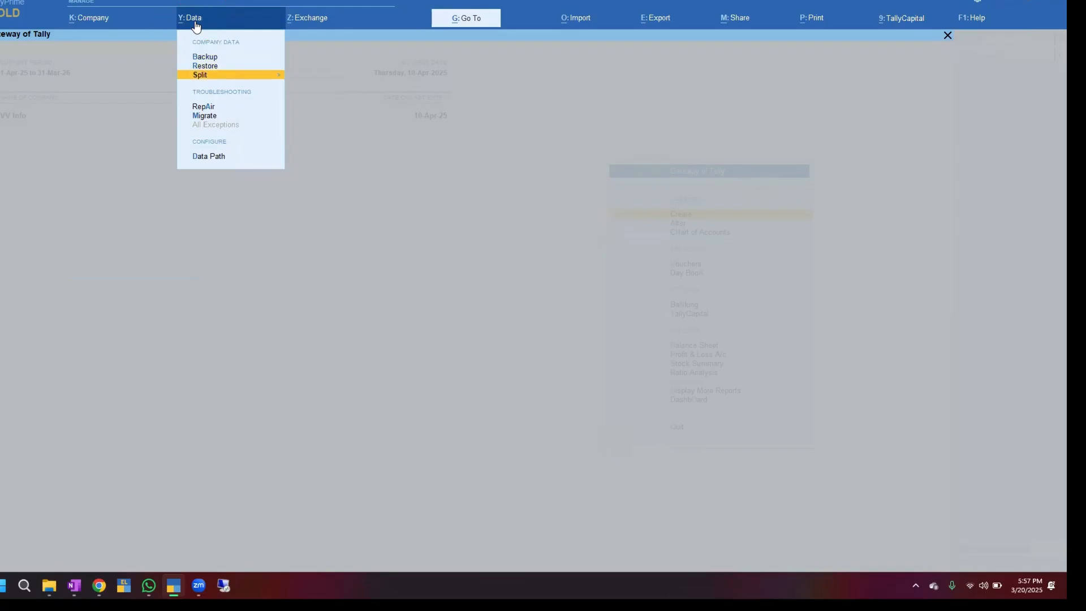
key(Return)
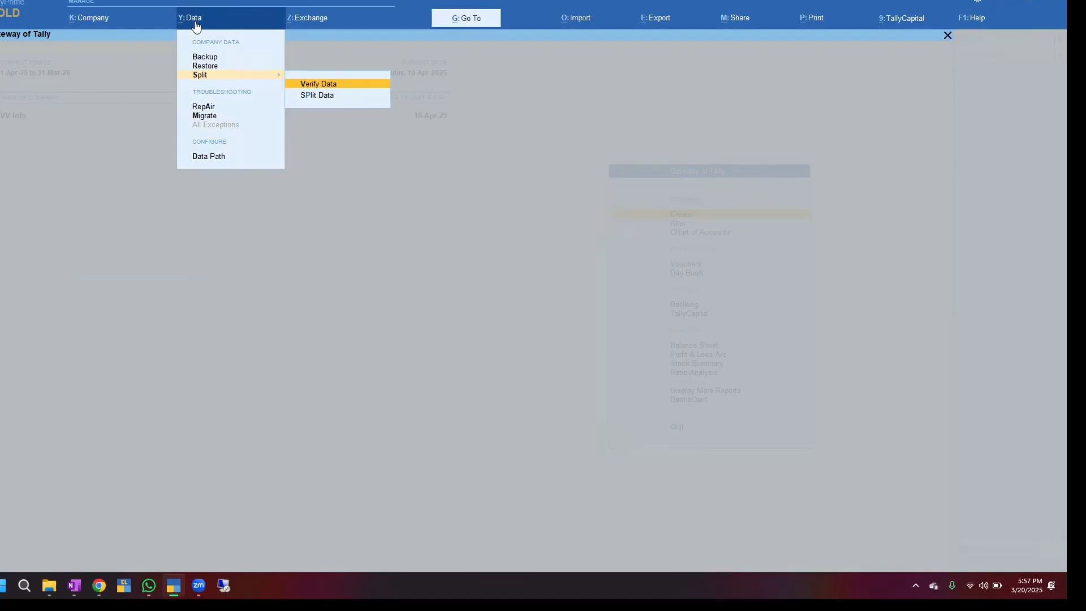
key(Return)
key(Return)
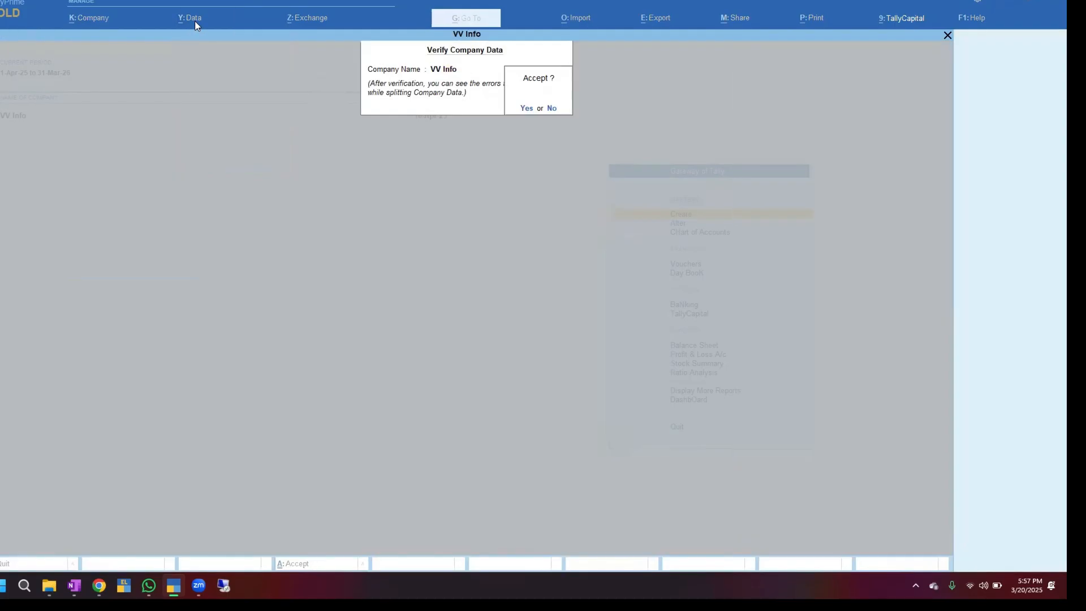
key(Return)
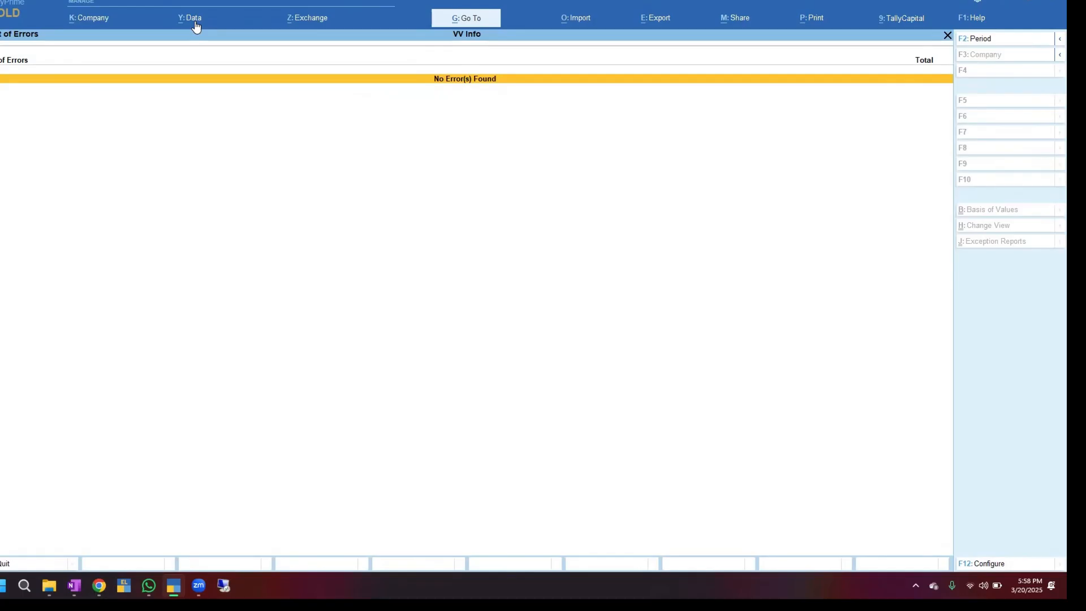
key(Escape)
key(Escape)
key(Escape)
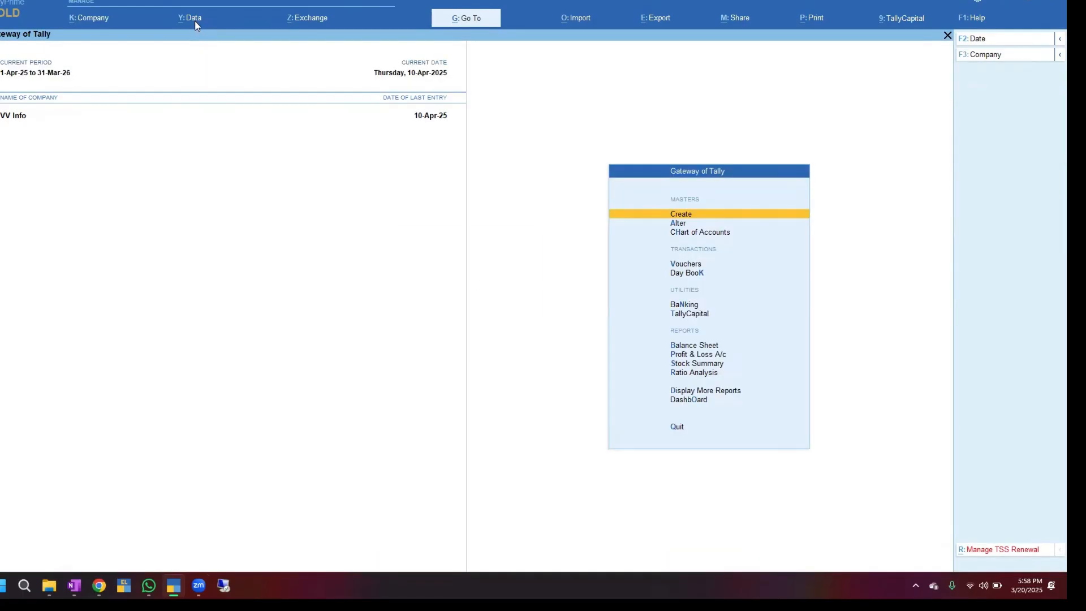
click(192, 18)
Set up Split Company Data for VV Info with the split date 1-Apr-25 and accept it
key(Down)
key(Down)
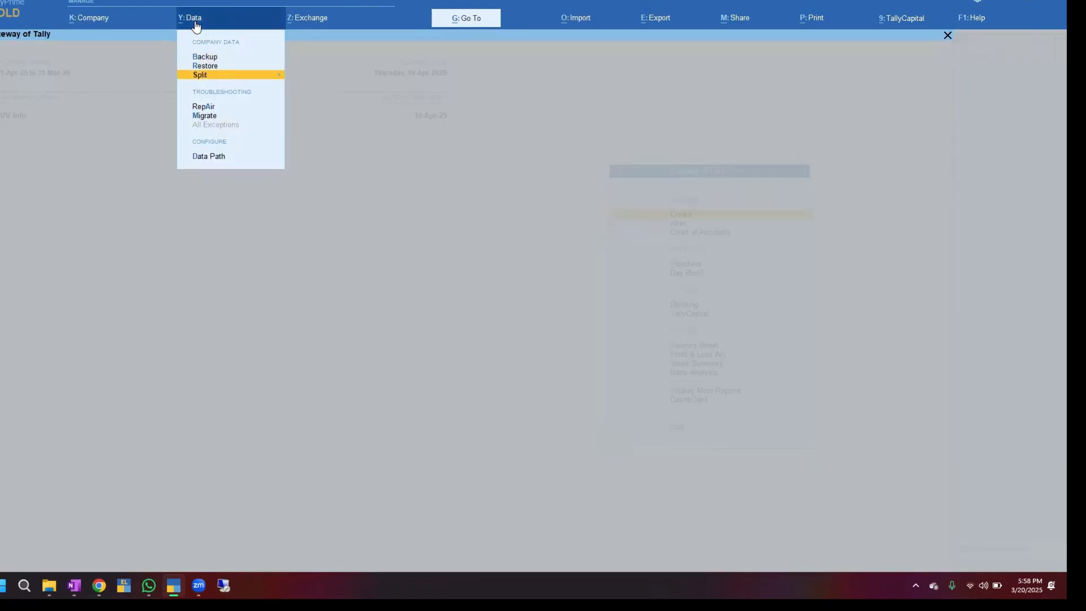
key(Return)
key(Down)
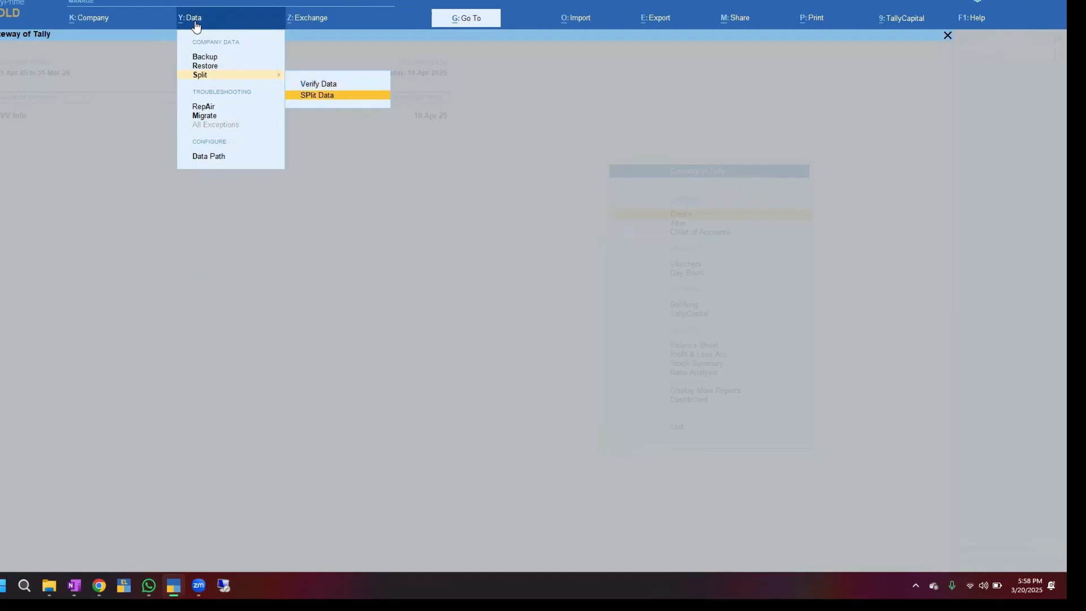
key(Return)
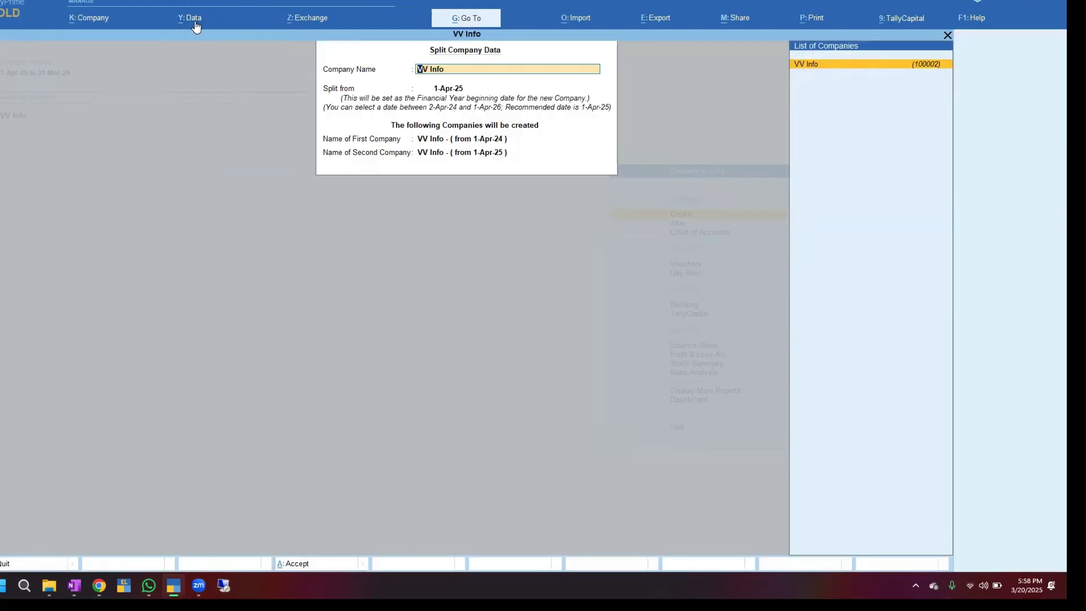
key(Return)
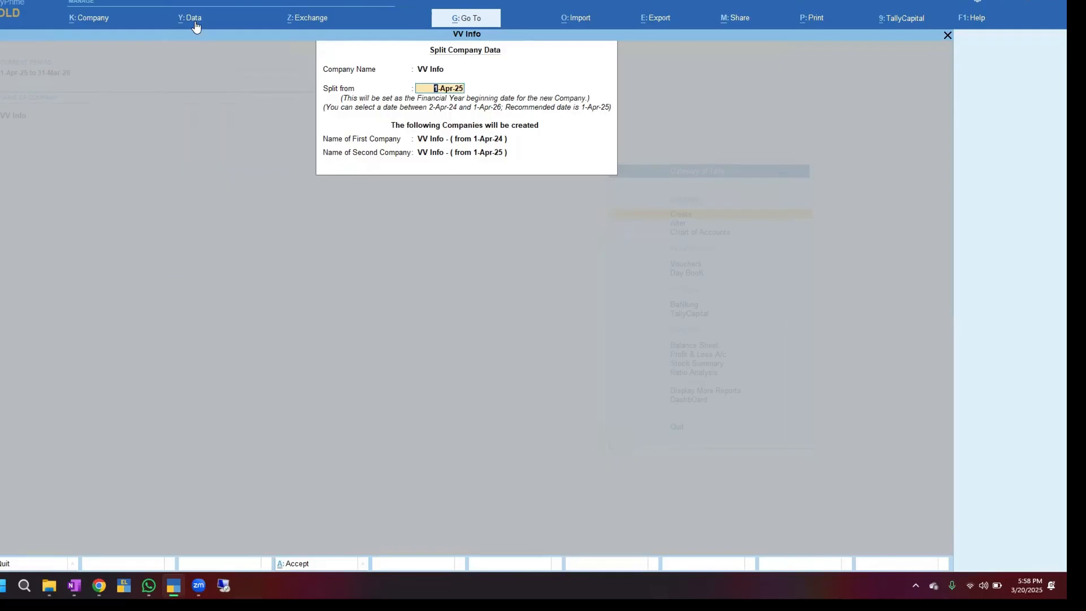
key(BackSpace)
text(1-4-25)
key(Return)
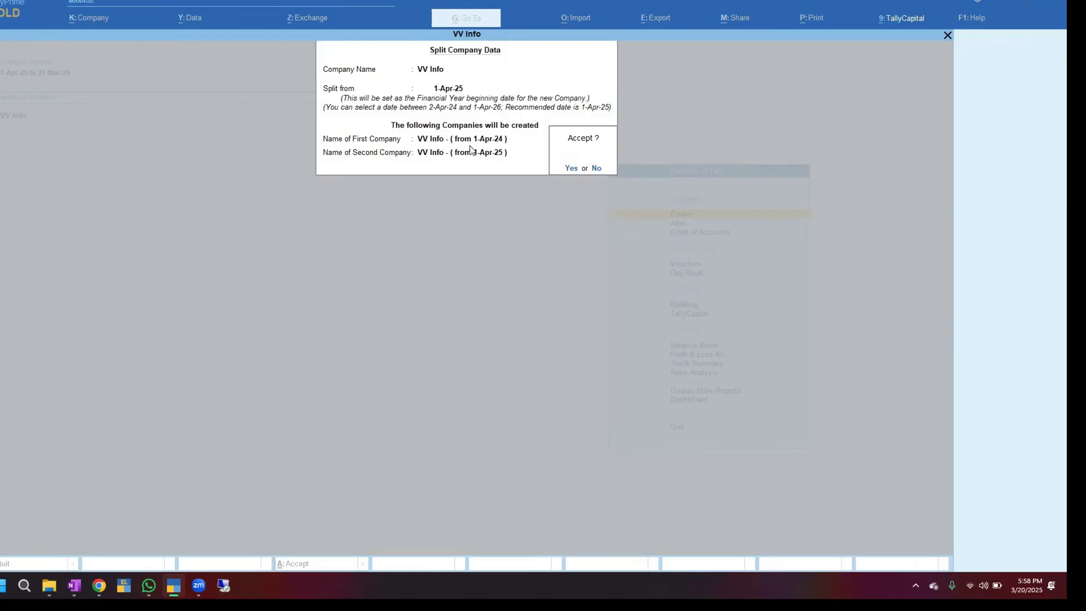
key(Return)
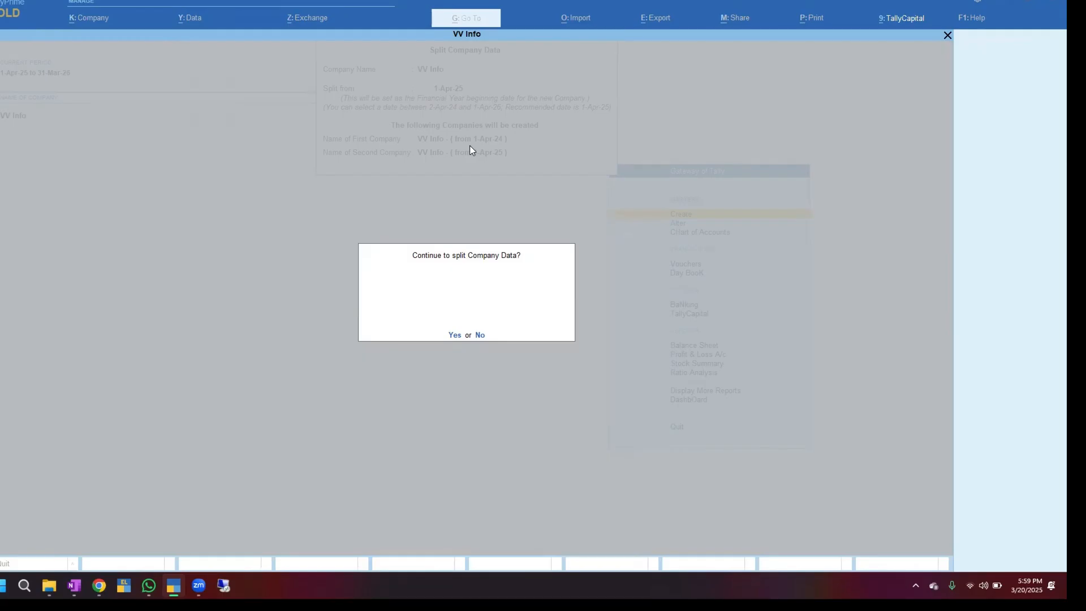
Confirm 'Continue to split Company Data?' with Yes to run the split
key(y)
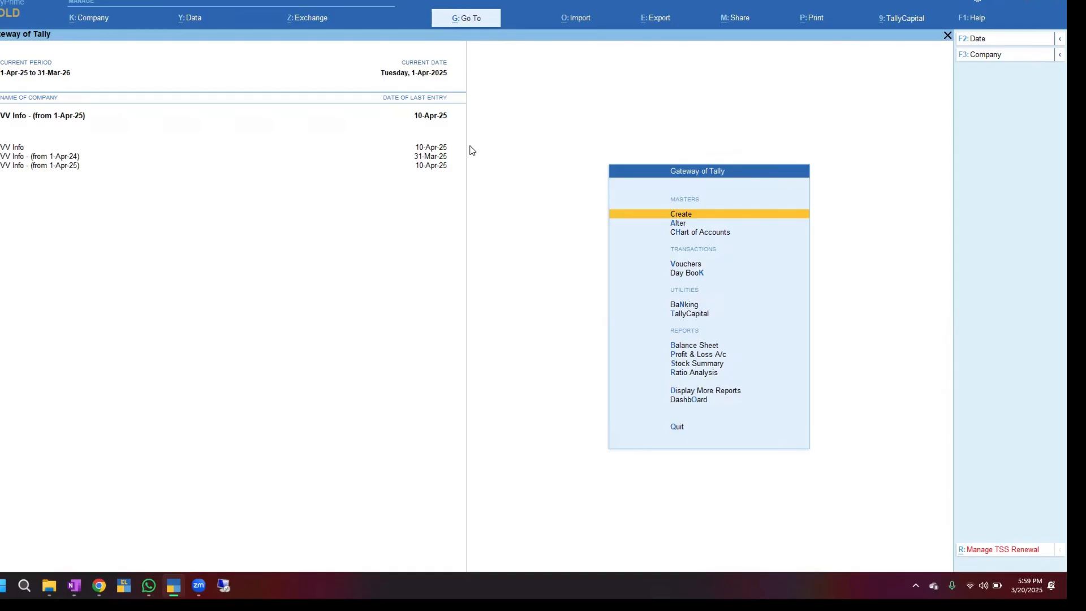
Shut VV Info - (from 1-Apr-25), the original VV Info, and VV Info - (from 1-Apr-24)
key(alt+F3)
key(Return)
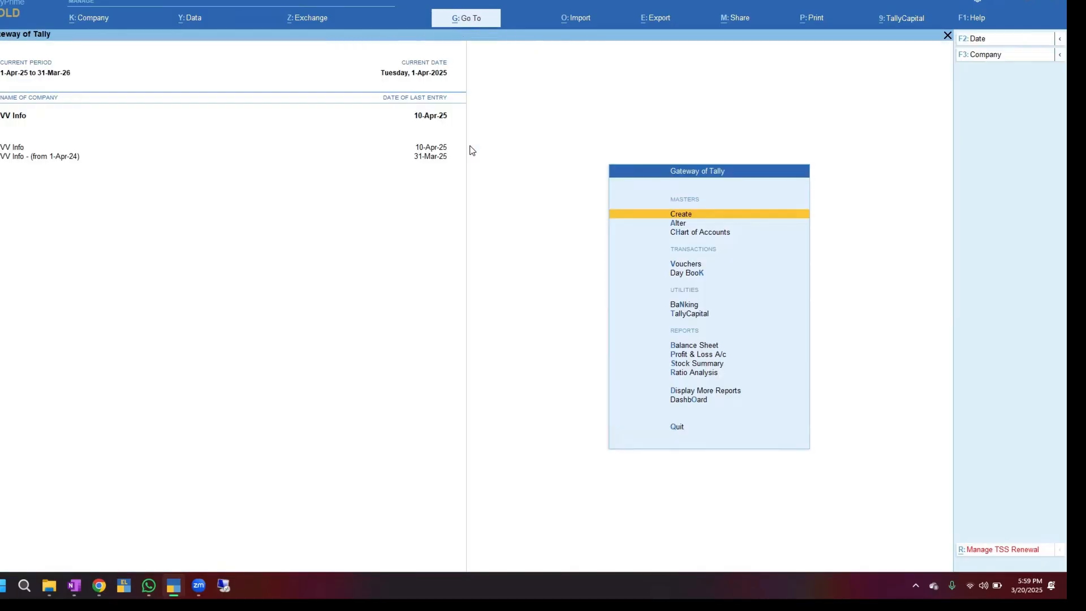
key(alt+F3)
key(Return)
key(alt+F3)
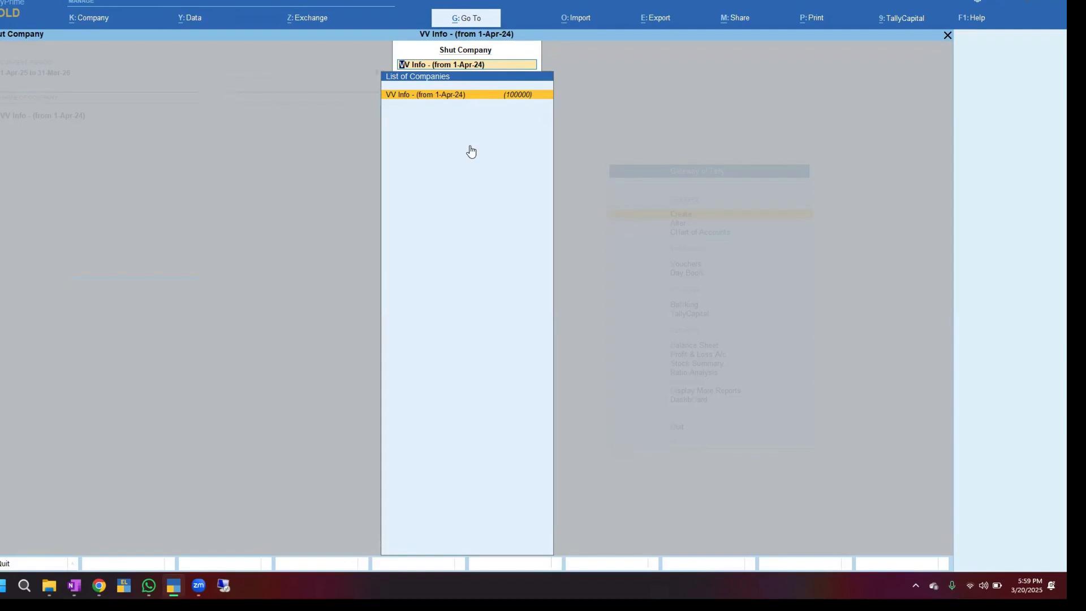
key(Return)
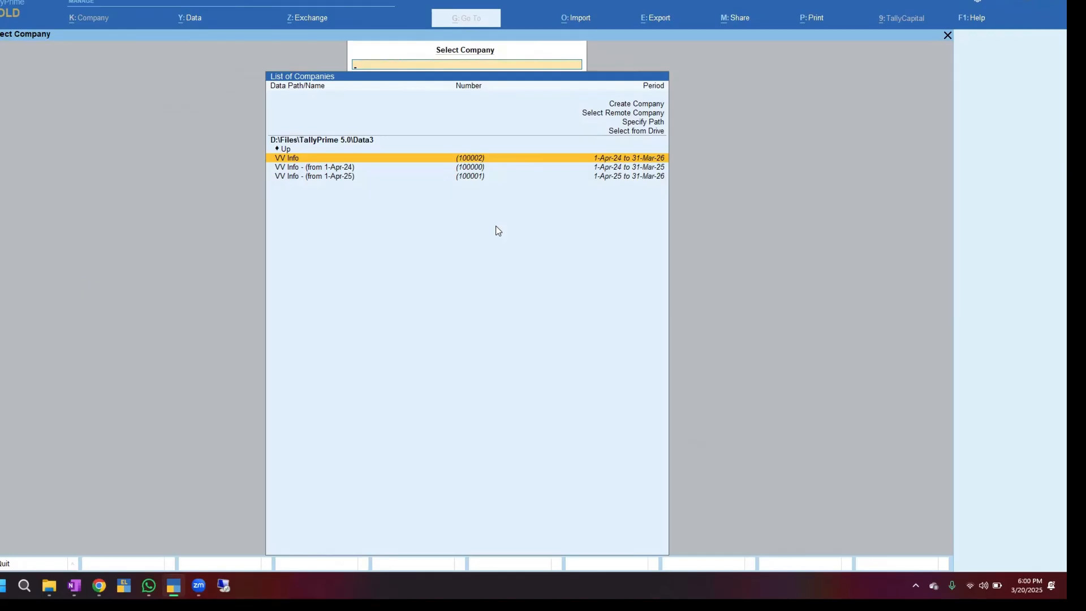
Load VV Info - (from 1-Apr-24) from the company list
key(Down)
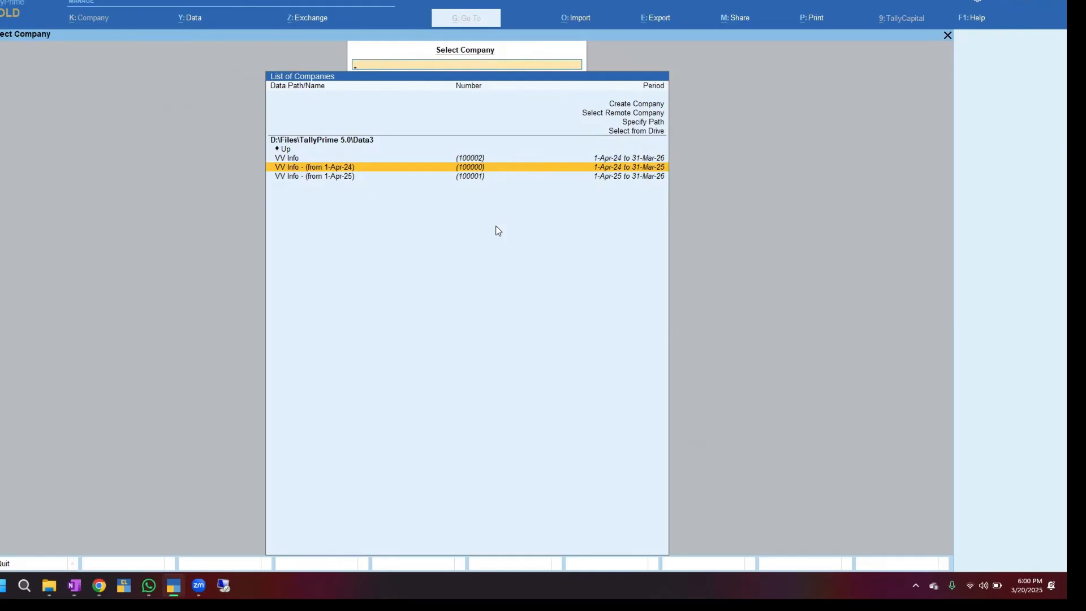
key(Down)
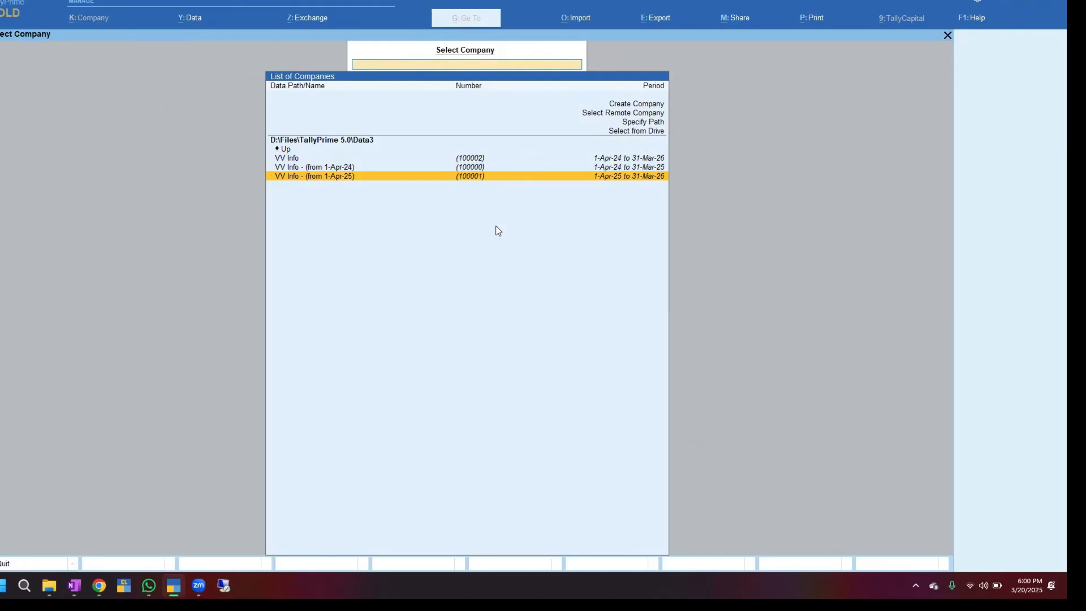
key(Up)
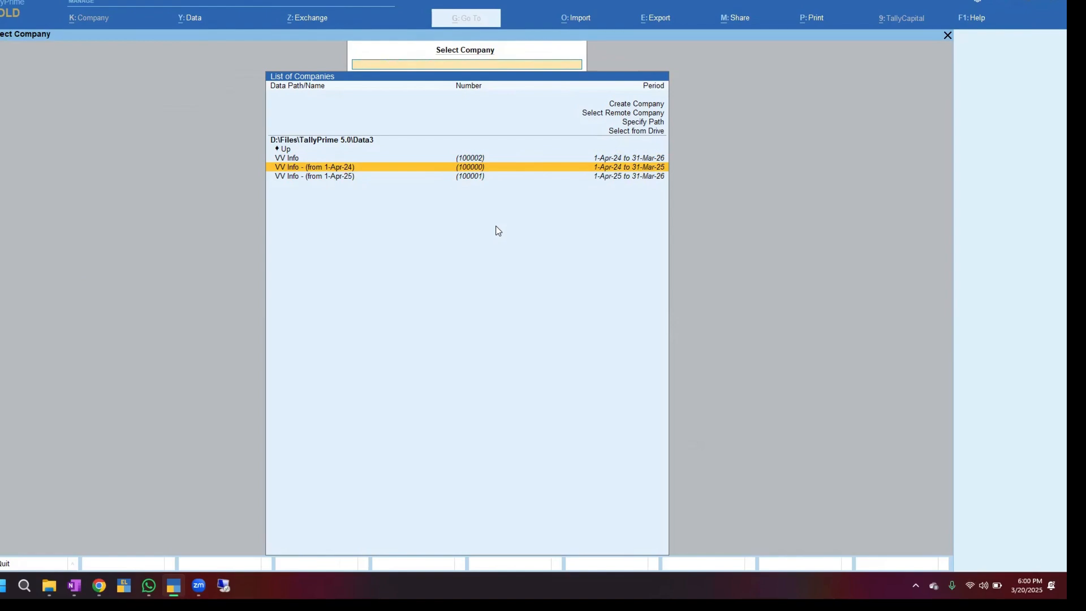
key(Return)
key(Return)
key(Return)
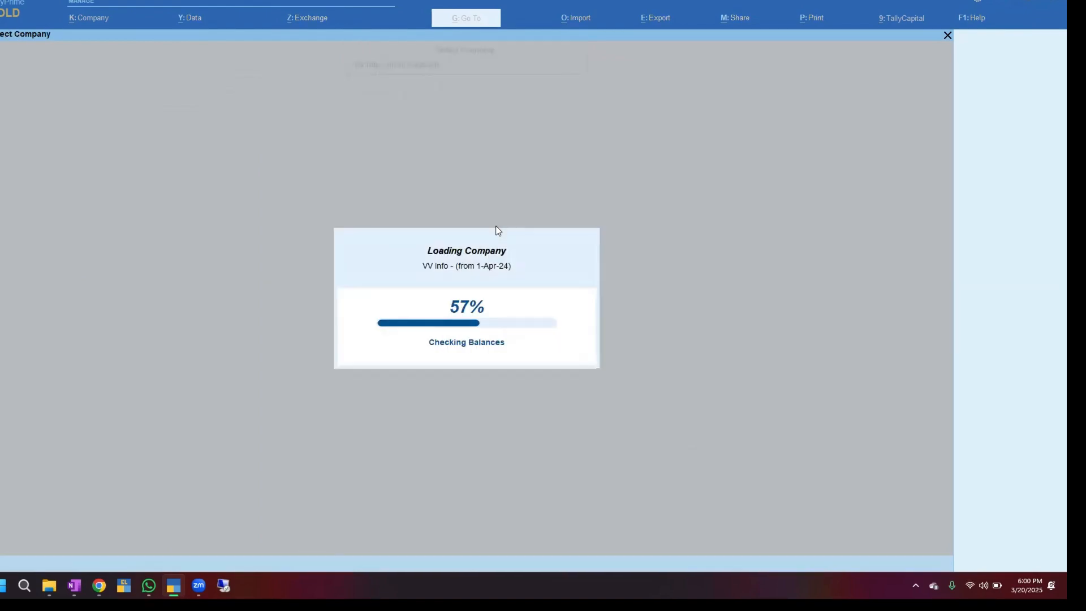
Alter the 1-Apr-24 company's name to 'VV Info - 24 - 25', keeping mailing name VV Info
click(89, 21)
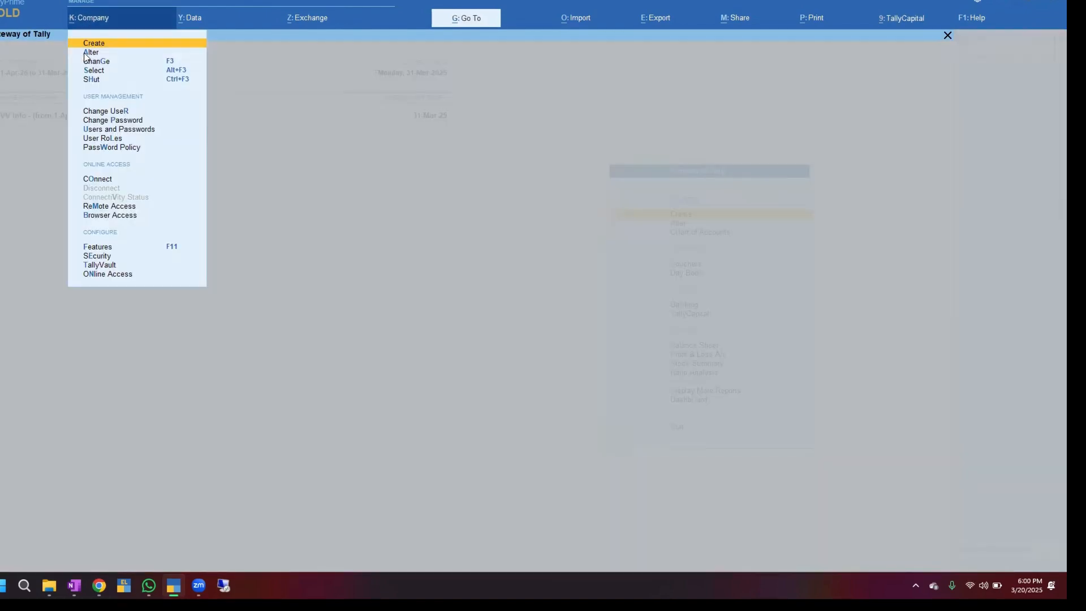
click(97, 55)
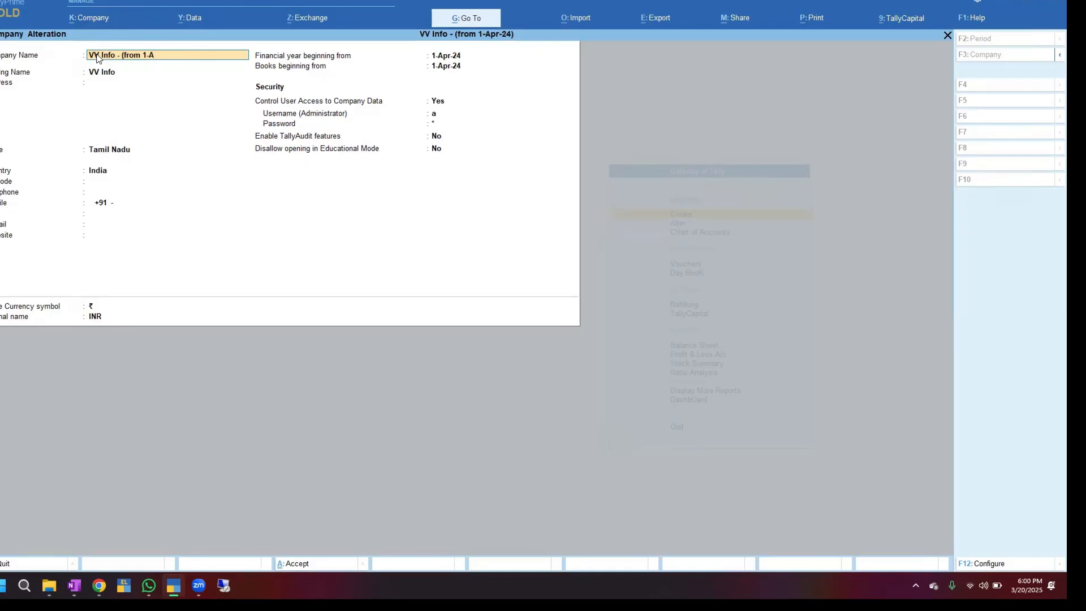
key(BackSpace)
key(BackSpace)
key(BackSpace)
text(24 - 25)
key(Return)
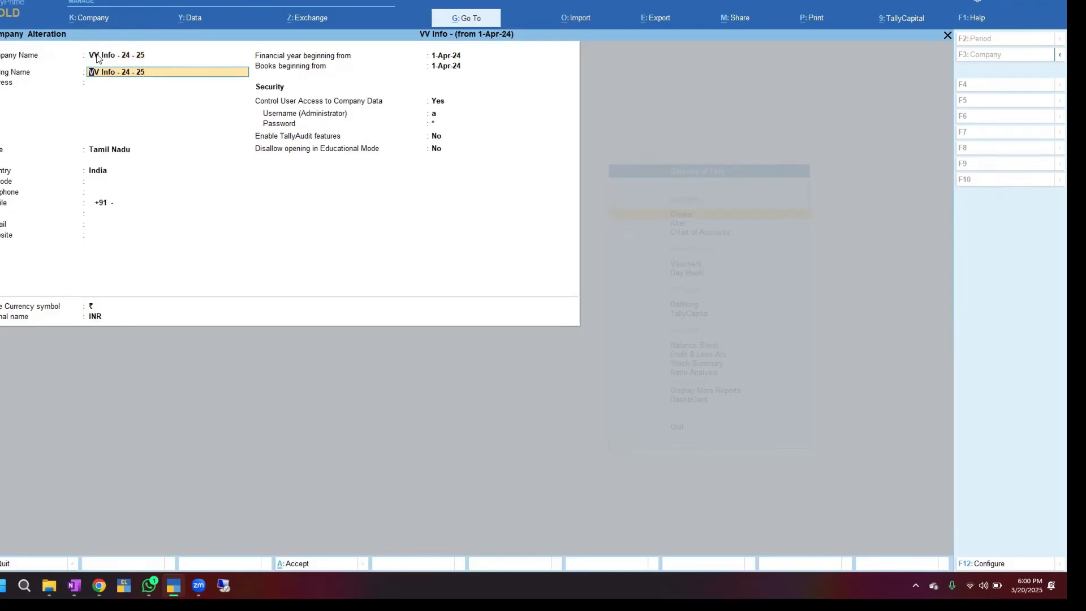
key(BackSpace)
key(BackSpace)
key(Return)
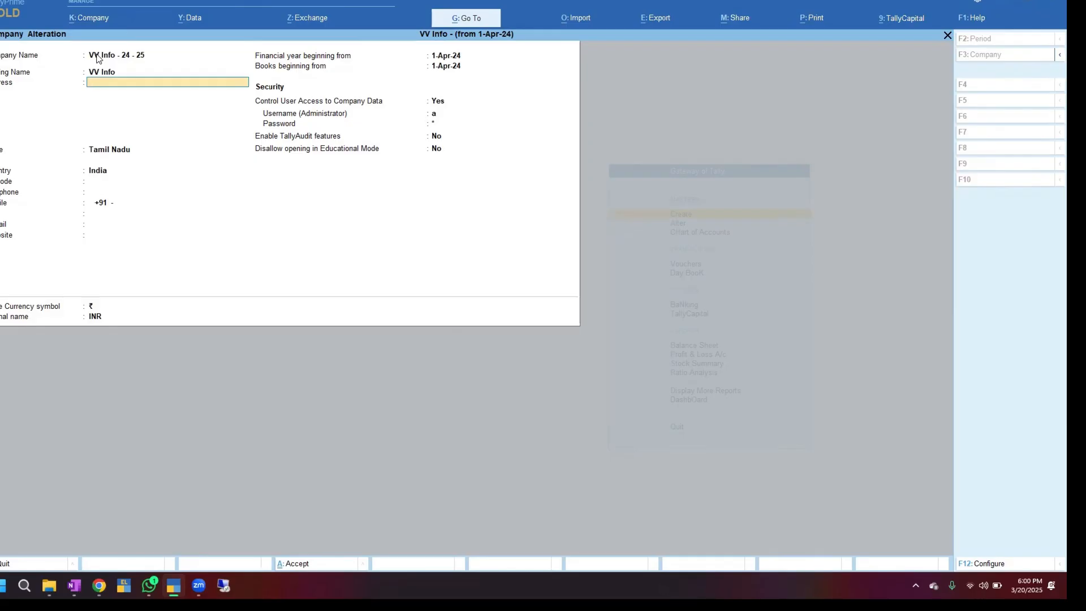
Save the alteration and shut VV Info - 24 - 25
key(ctrl+a)
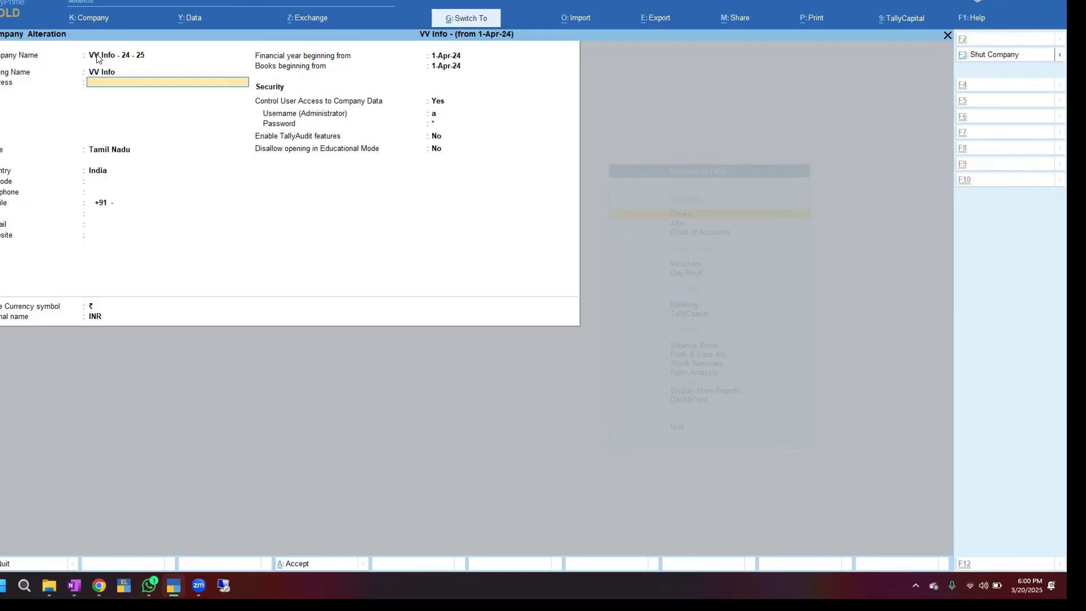
key(ctrl+F3)
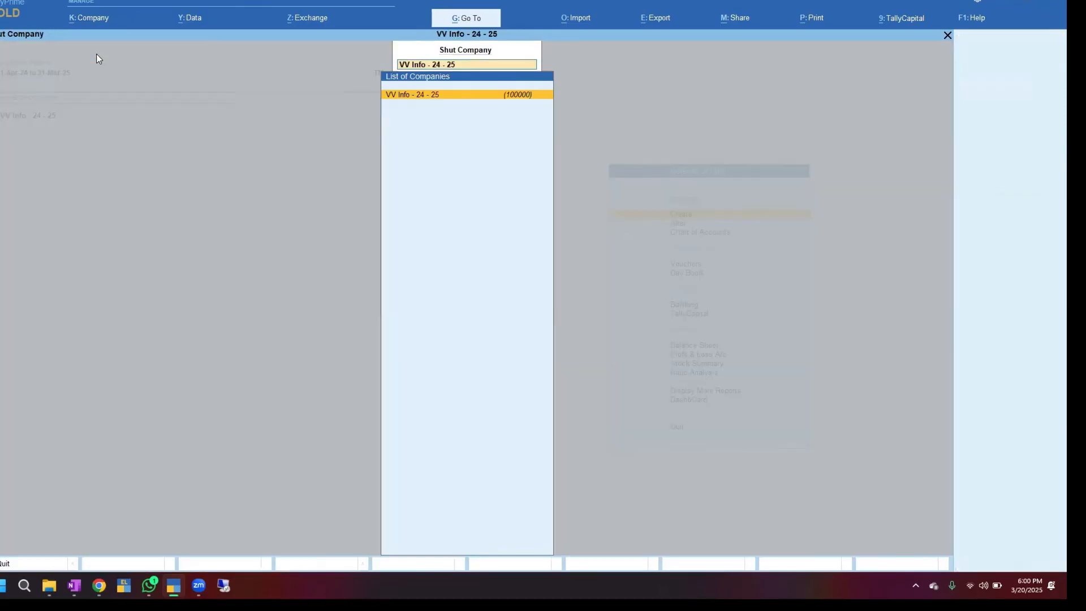
key(Return)
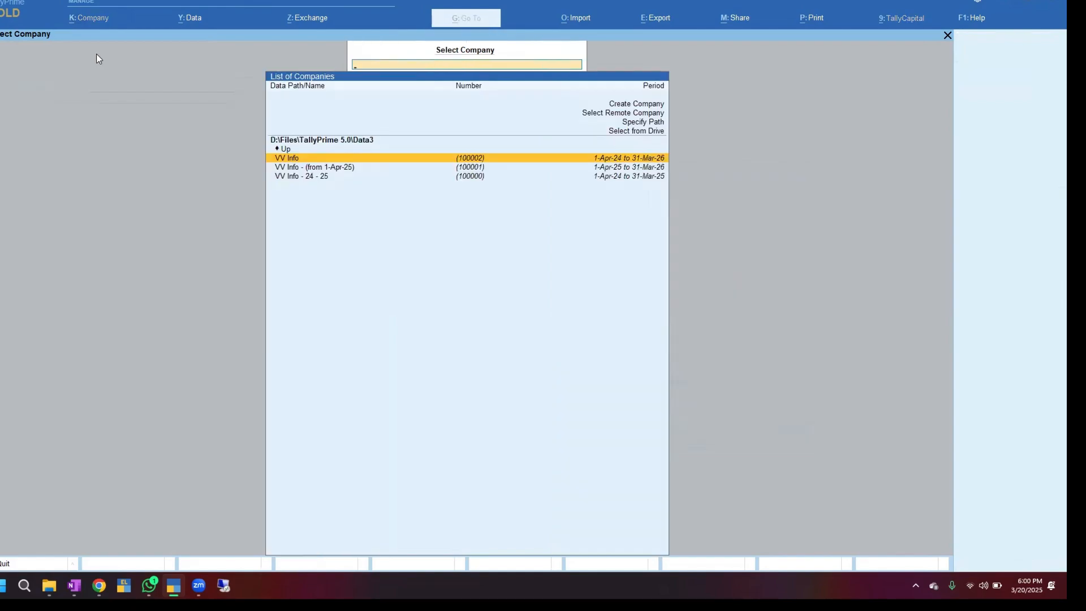
Load VV Info - (from 1-Apr-25) and log in with the company credentials
key(Down)
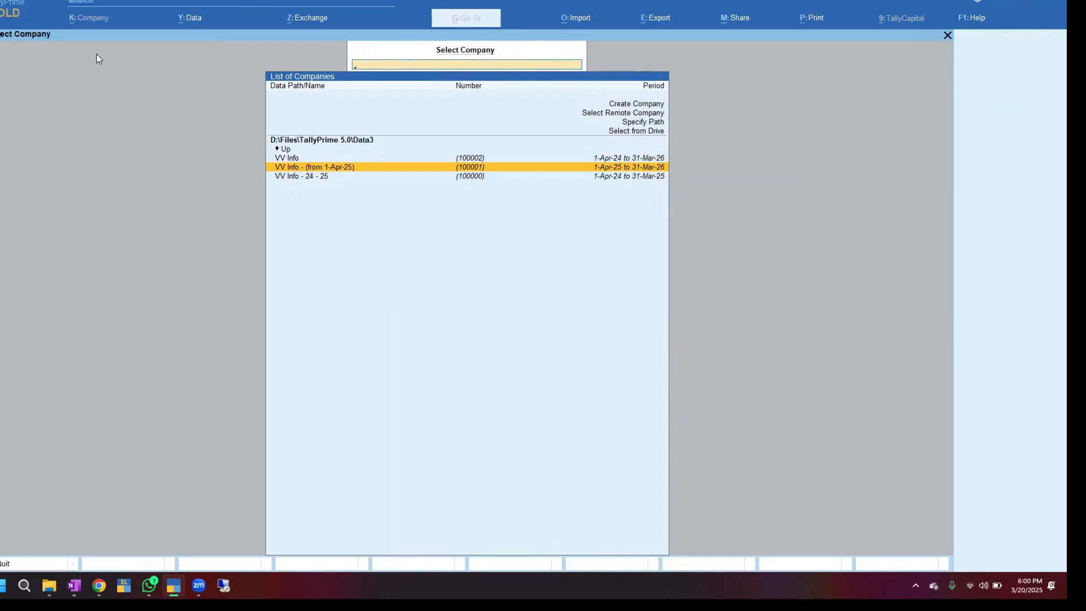
key(Return)
text(a)
key(Return)
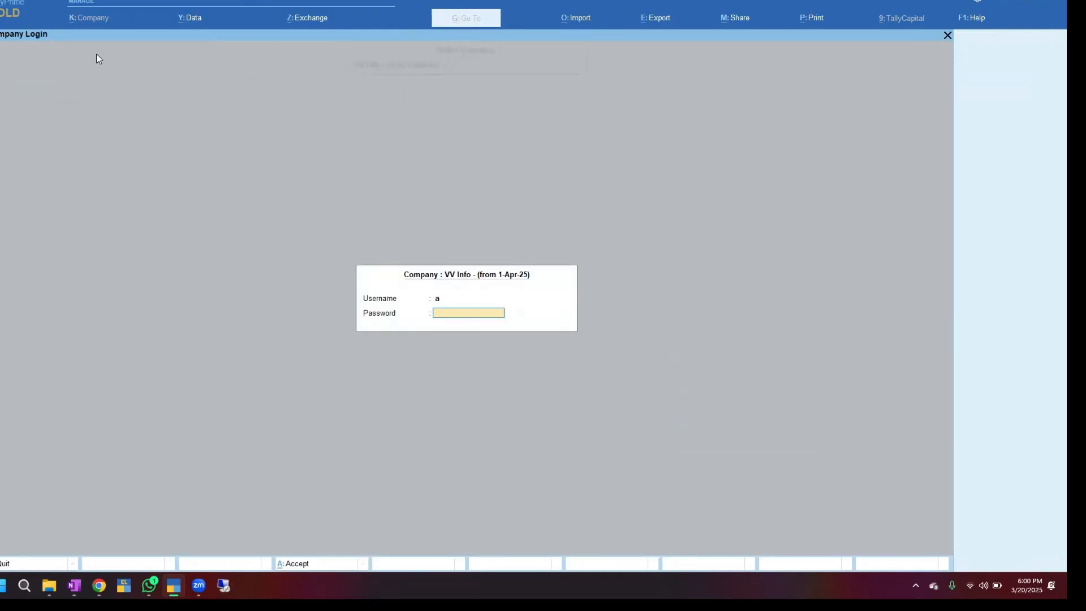
text(a)
key(Return)
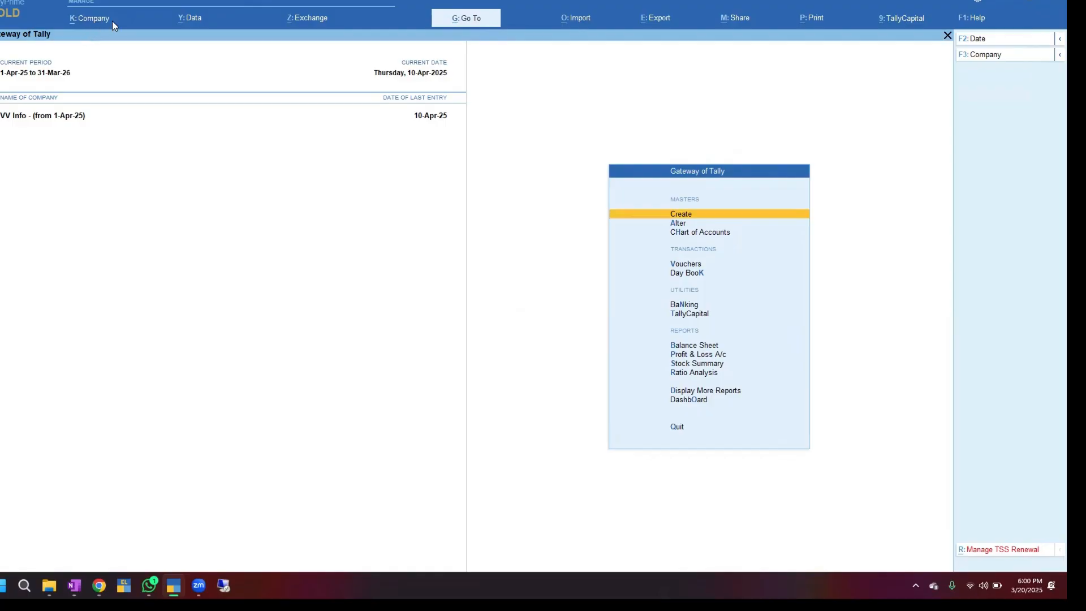
Rename the 1-Apr-25 company to 'VV Info -25 -26', keeping mailing name VV Info, and save
click(113, 20)
key(Down)
key(Return)
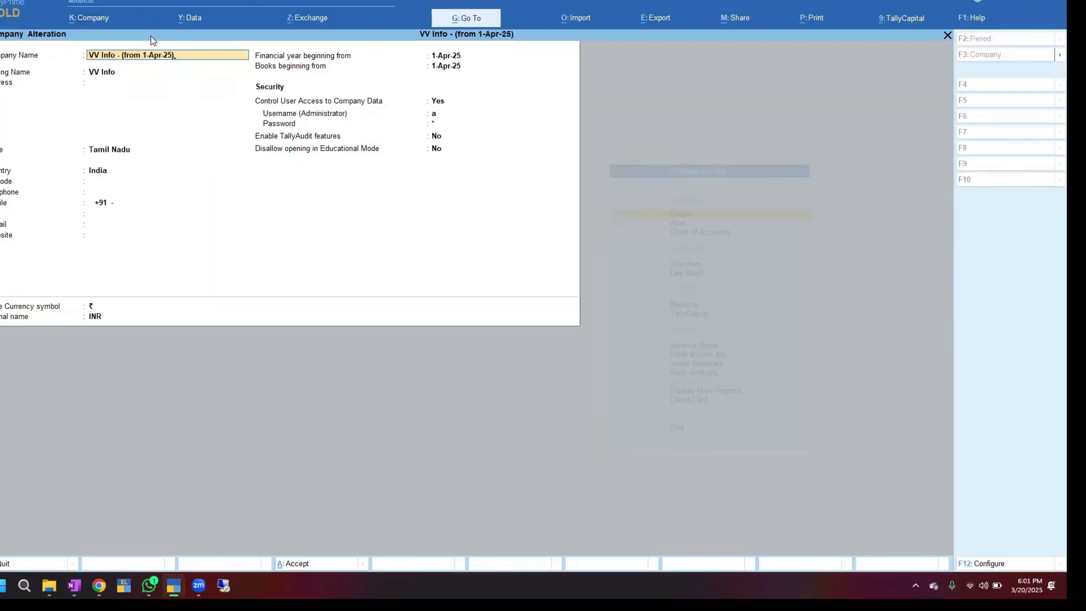
key(BackSpace)
key(BackSpace)
key(BackSpace)
key(BackSpace)
key(BackSpace)
text(2)
key(Return)
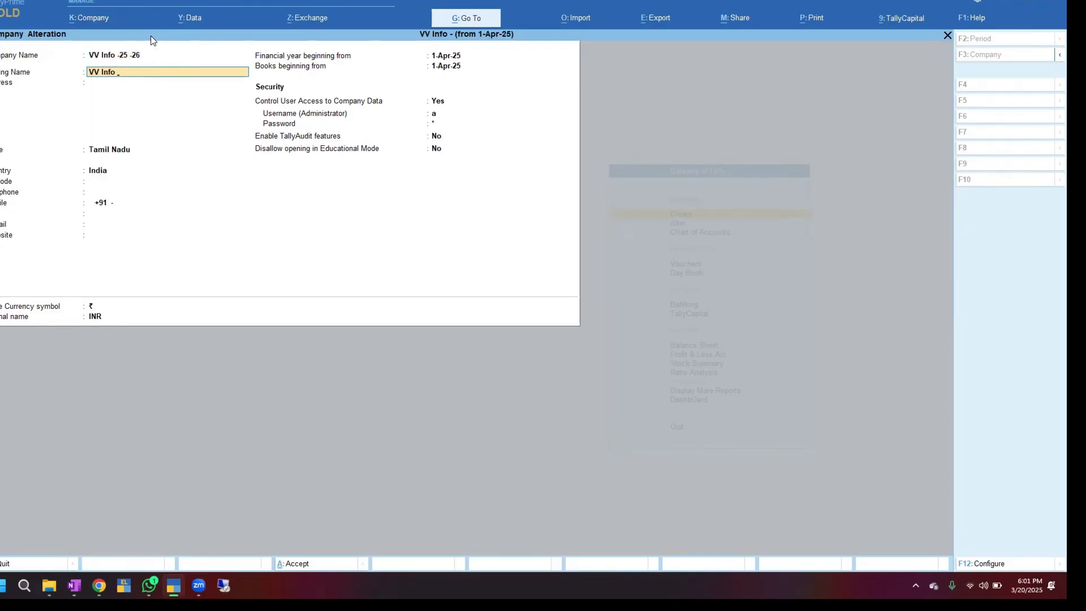
key(Return)
key(ctrl+a)
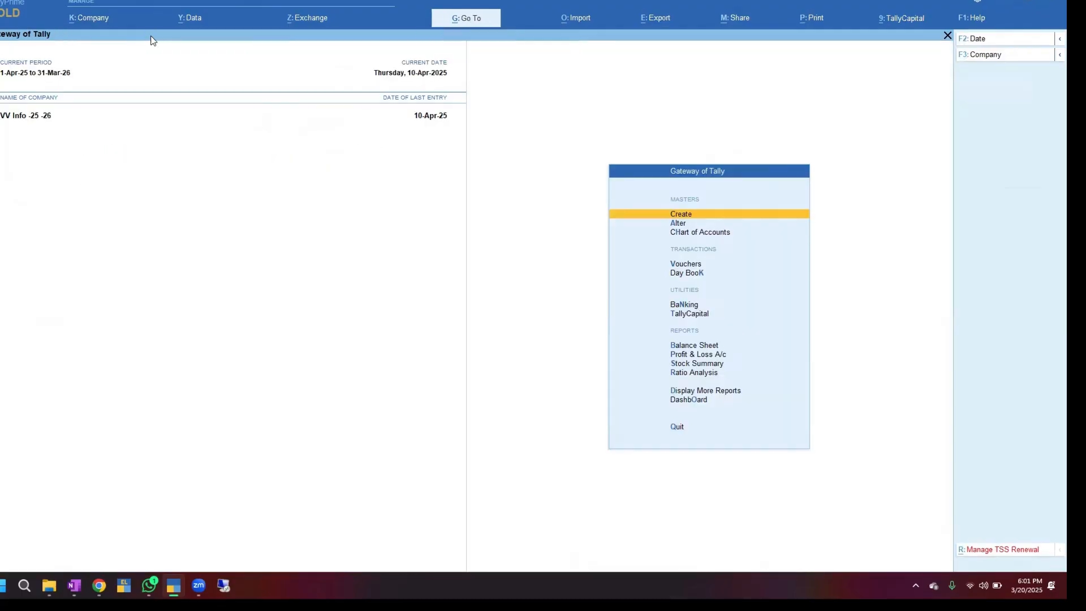
key(F3)
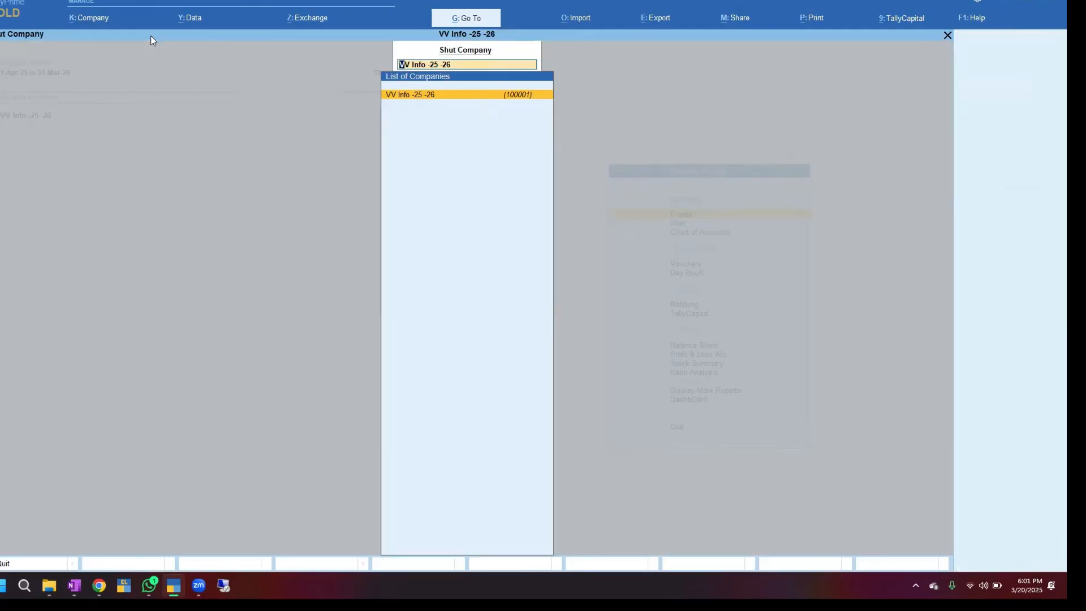
key(Down)
key(Down)
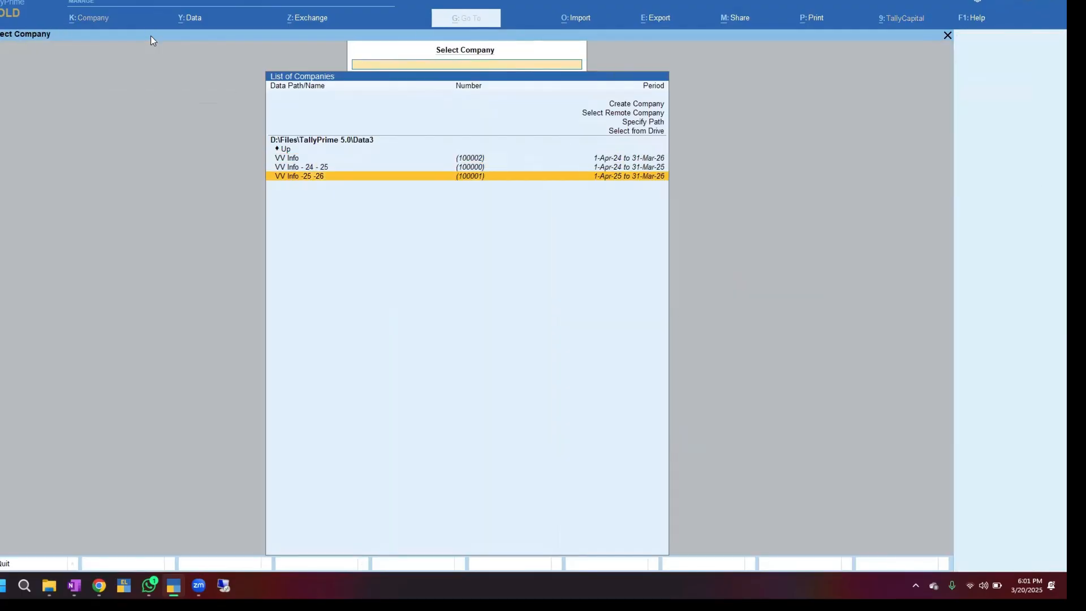
key(Up)
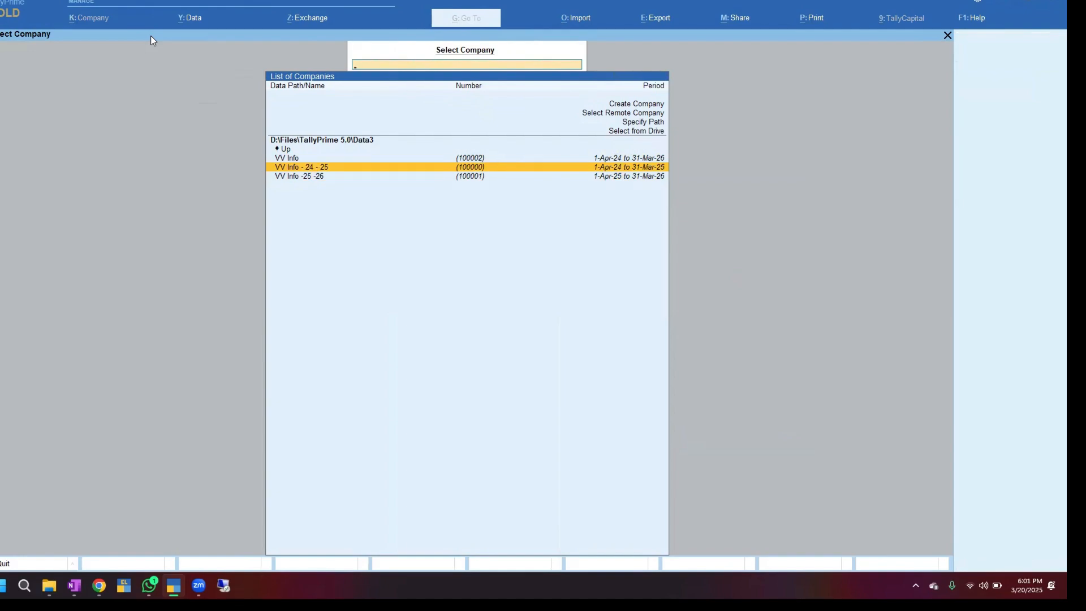
key(Down)
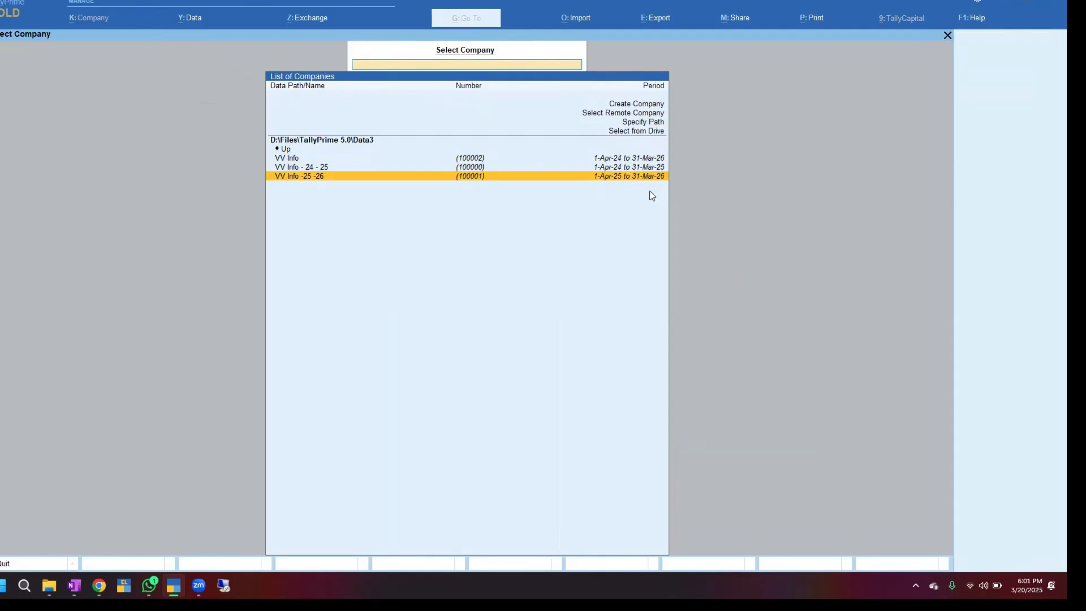
key(Return)
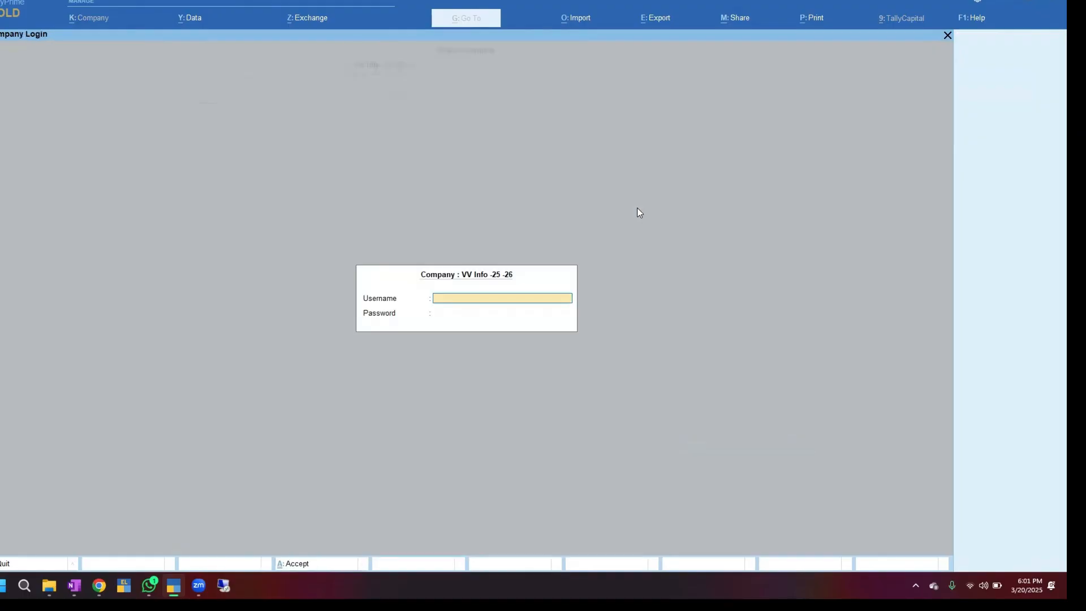
text(a)
key(Return)
text(a)
key(Return)
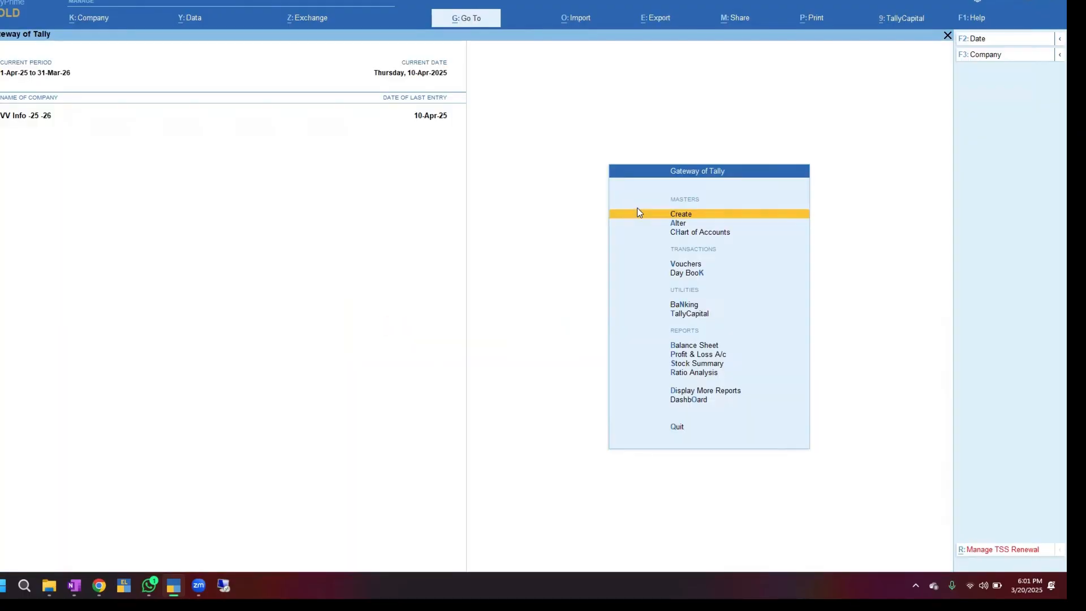
key(d)
key(s)
key(s)
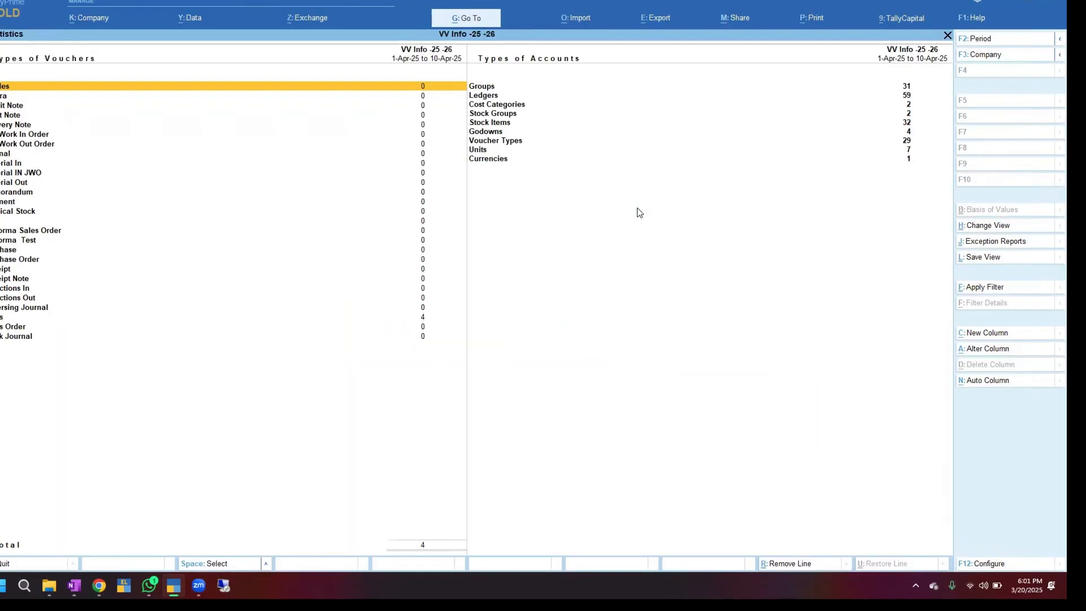
key(Down)
key(Down)
key(Down)
key(Down)
key(Down)
key(Down)
key(Down)
key(Down)
key(Down)
key(Down)
key(Down)
key(Down)
key(Down)
key(Down)
key(Down)
key(Down)
key(Down)
key(Down)
key(Down)
key(Down)
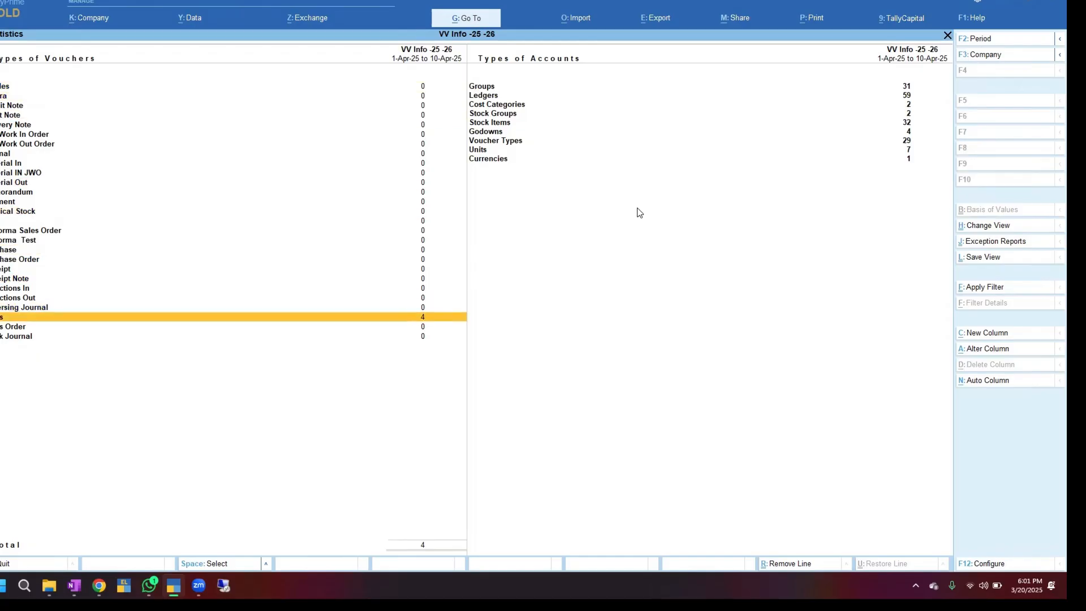
key(Return)
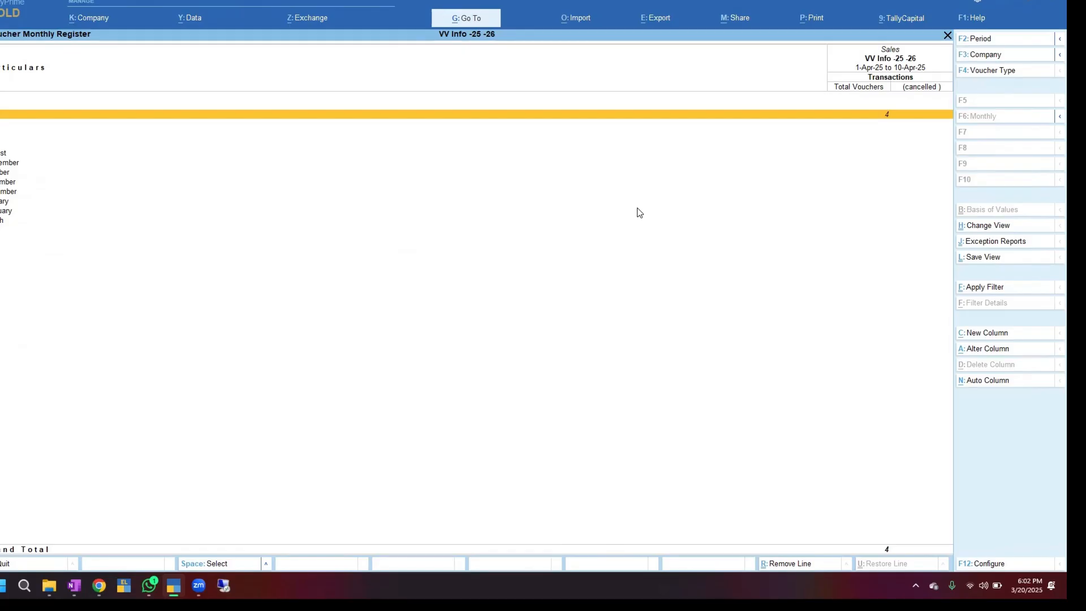
key(Return)
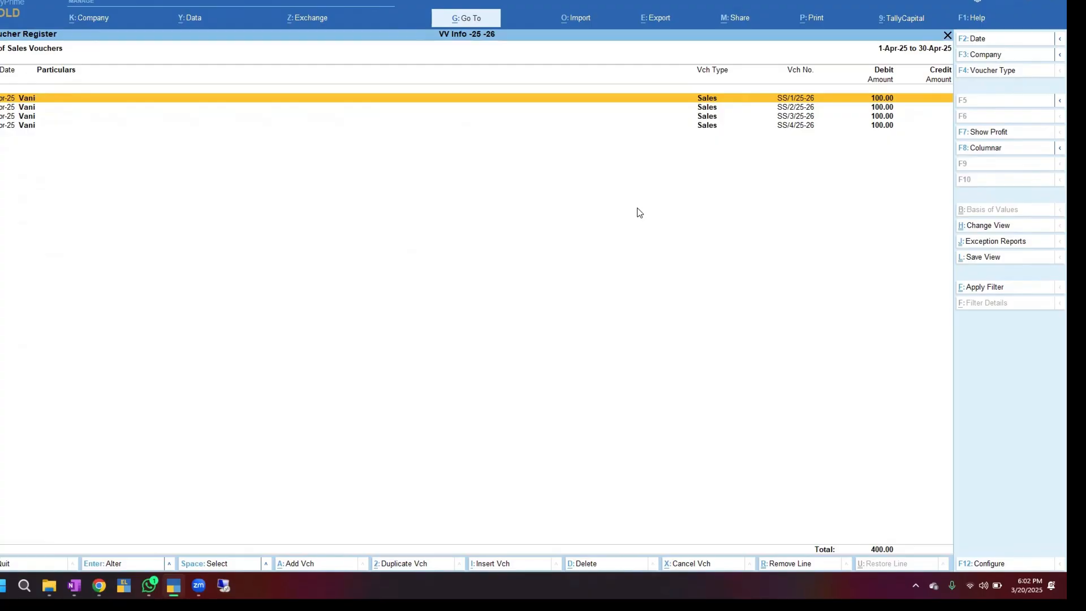
key(Escape)
key(Escape)
key(Escape)
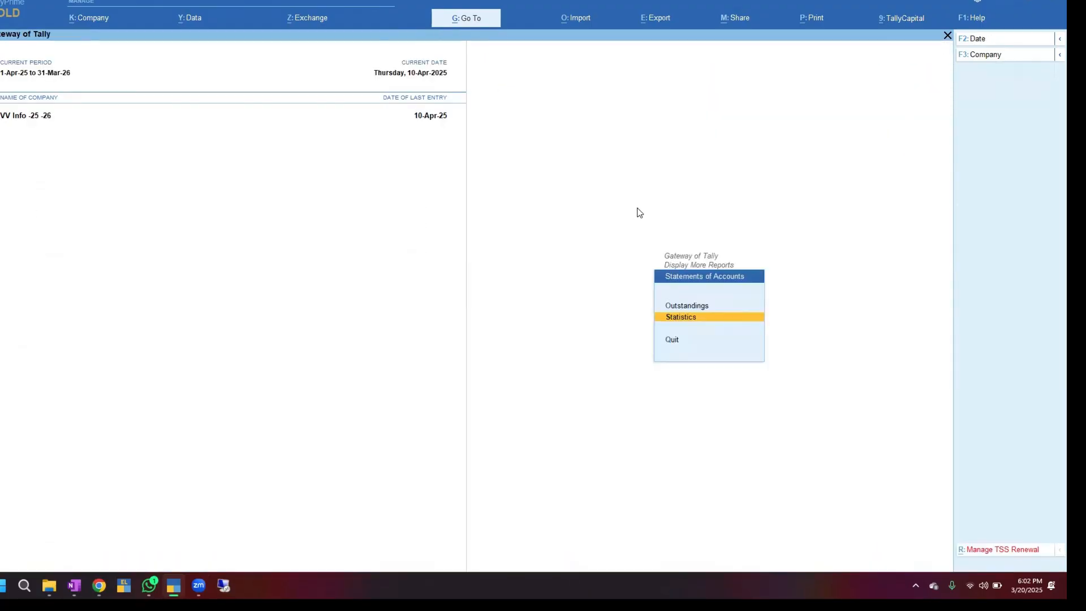
key(Escape)
key(Escape)
key(Escape)
key(Escape)
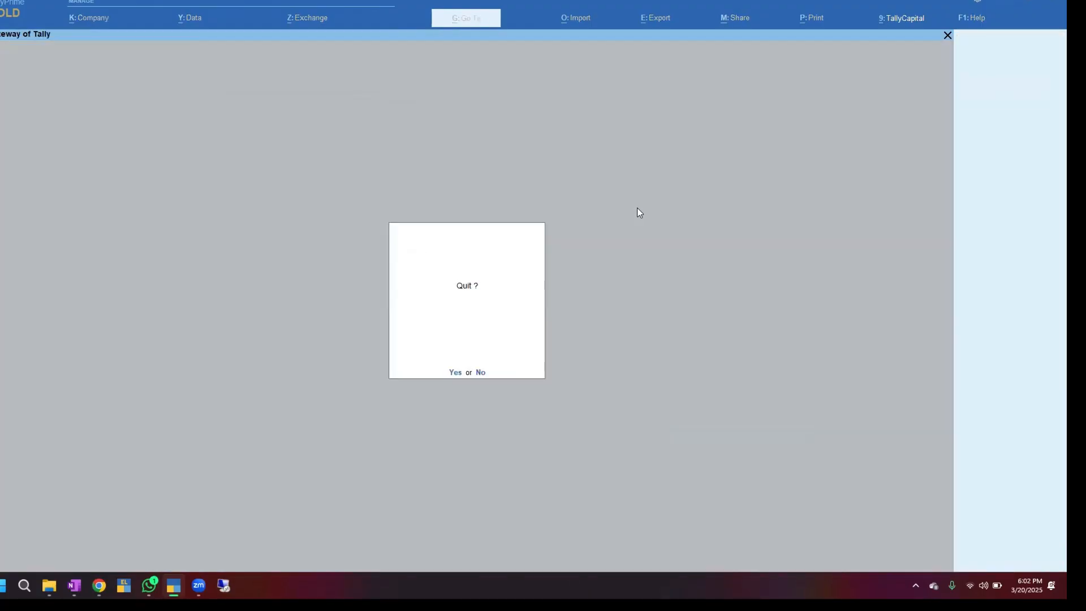